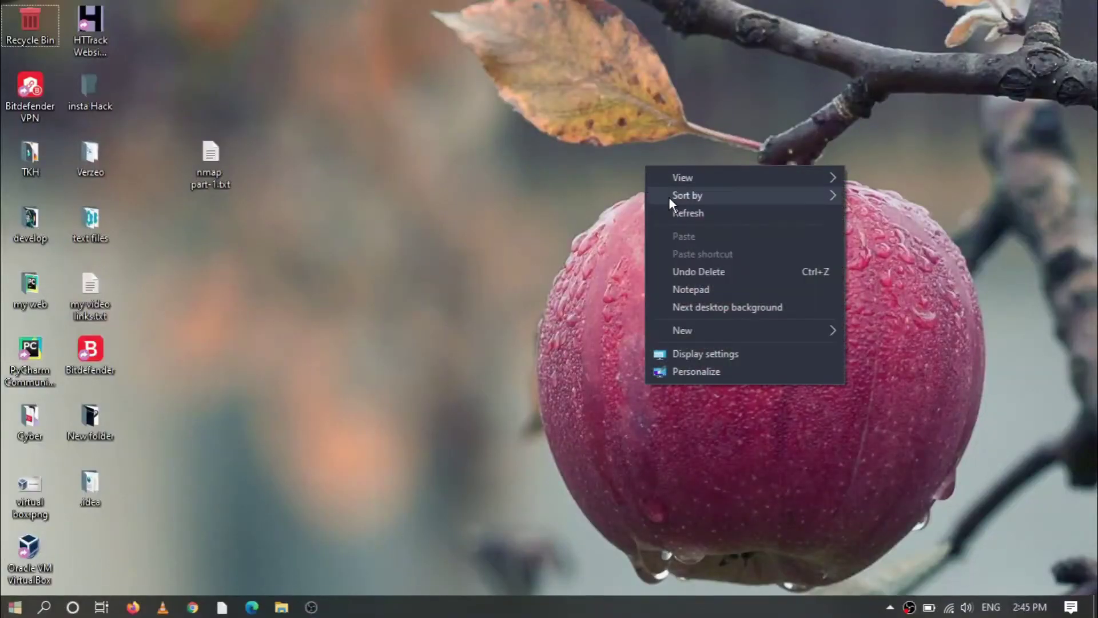
# Refresh the Windows desktop from its right-click menu
pyautogui.click(705, 214)
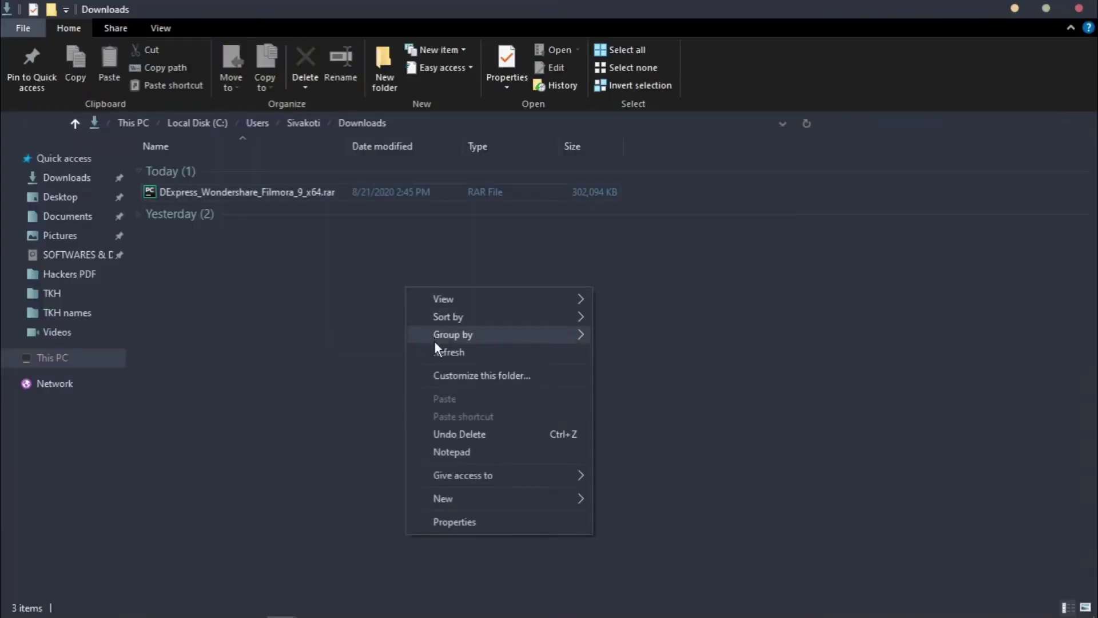
# Extract DExpress_Wondershare_Filmora_9_x64.rar into Downloads with Extract Here
pyautogui.click(435, 350)
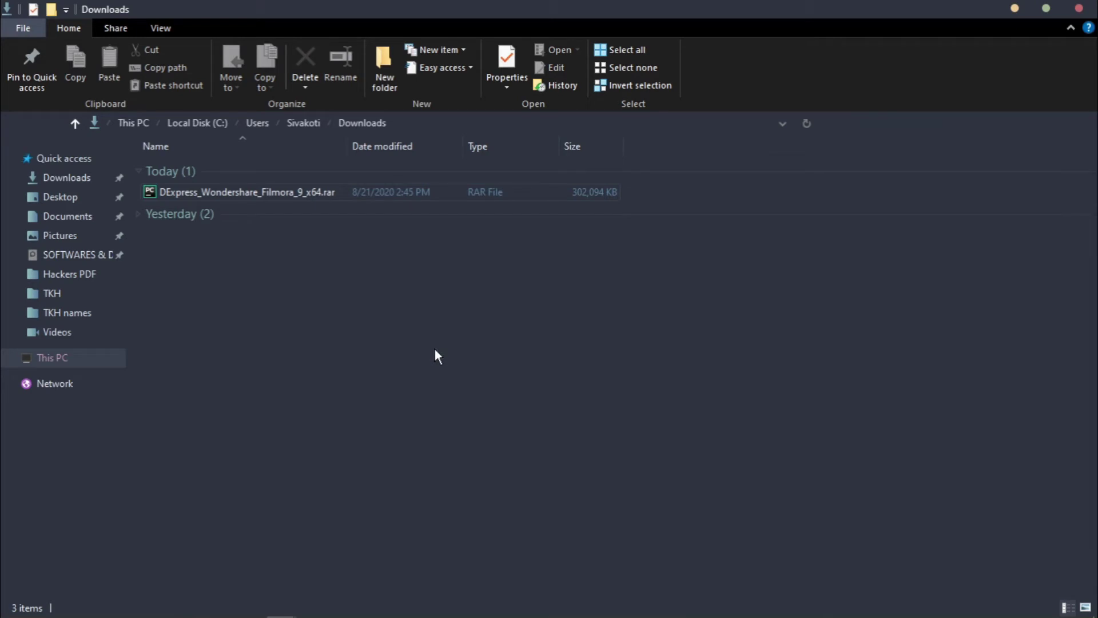
pyautogui.click(285, 194)
pyautogui.rightClick(286, 193)
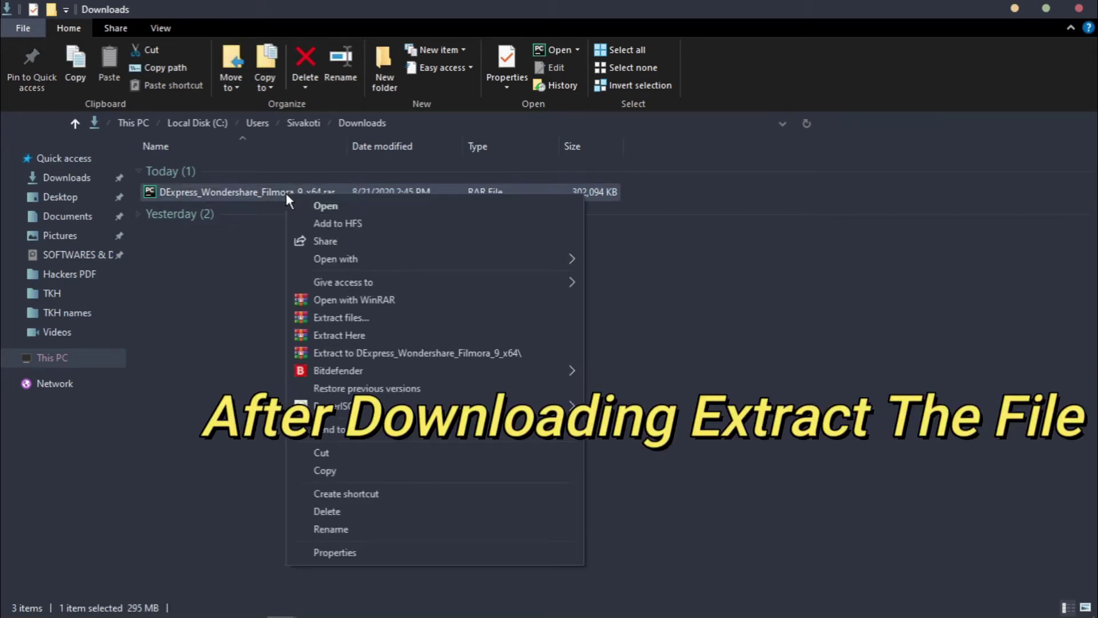
pyautogui.click(346, 336)
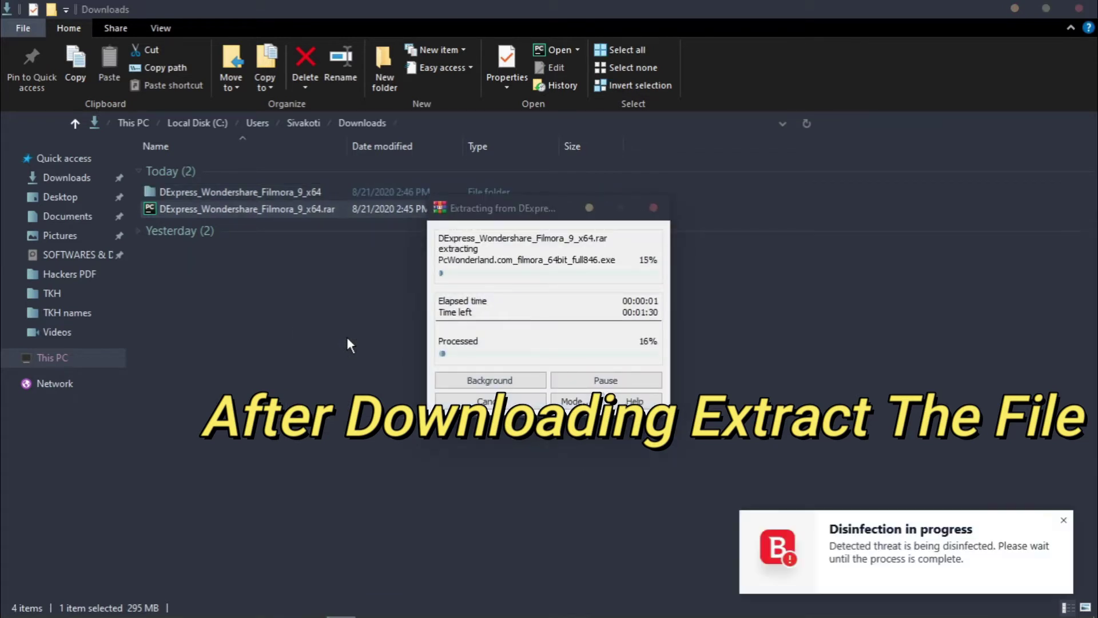
pyautogui.click(1063, 520)
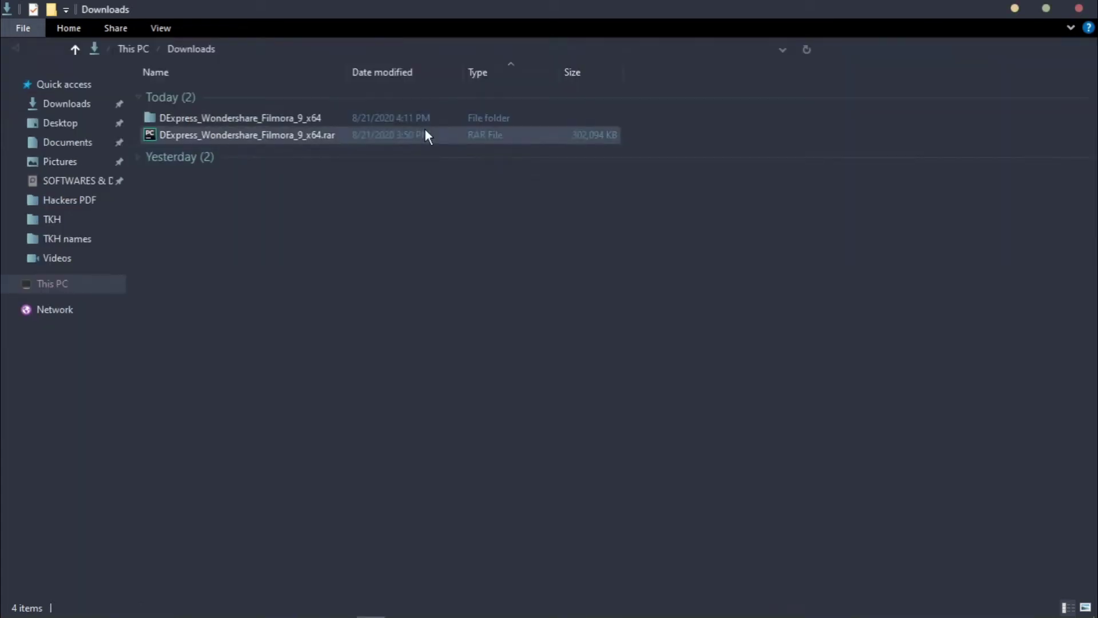
# Open the extracted DExpress_Wondershare_Filmora_9_x64 folder and its inner subfolder
pyautogui.rightClick(318, 135)
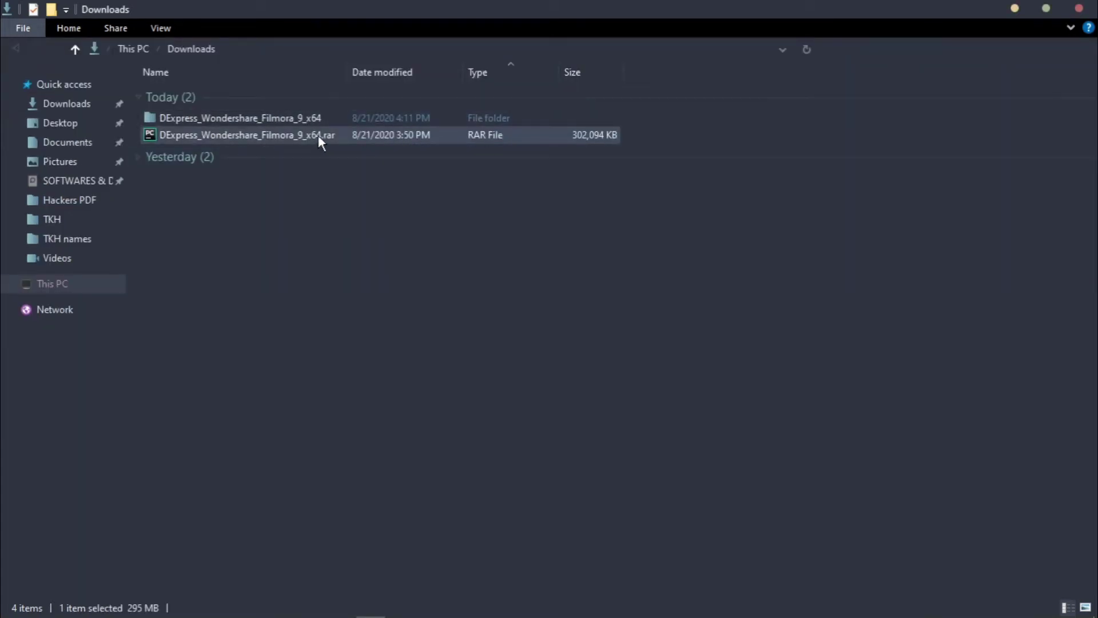
pyautogui.click(245, 116)
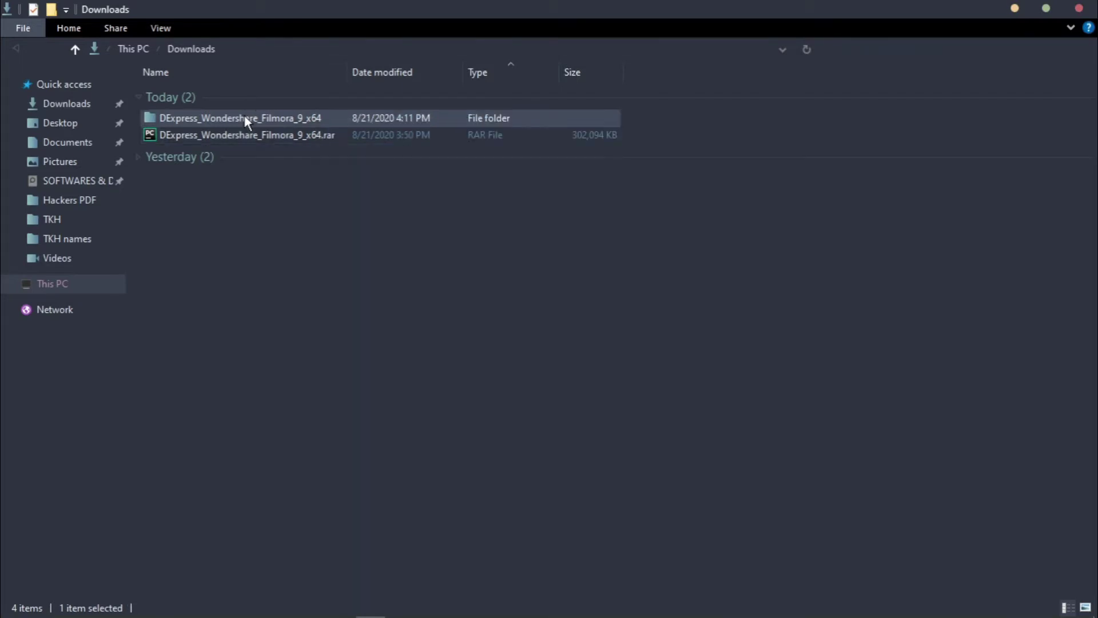
pyautogui.doubleClick(242, 113)
pyautogui.click(262, 98)
pyautogui.doubleClick(262, 96)
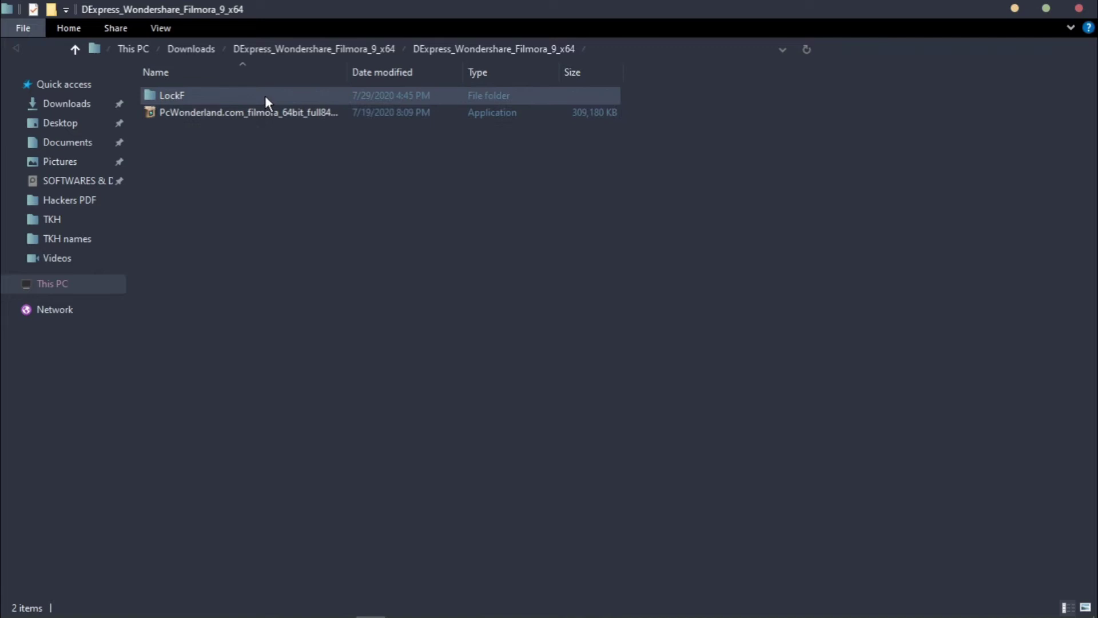
# Install Filmora9 as administrator in English to the default folder, declining User Experience Improvement, then launch it
pyautogui.rightClick(247, 114)
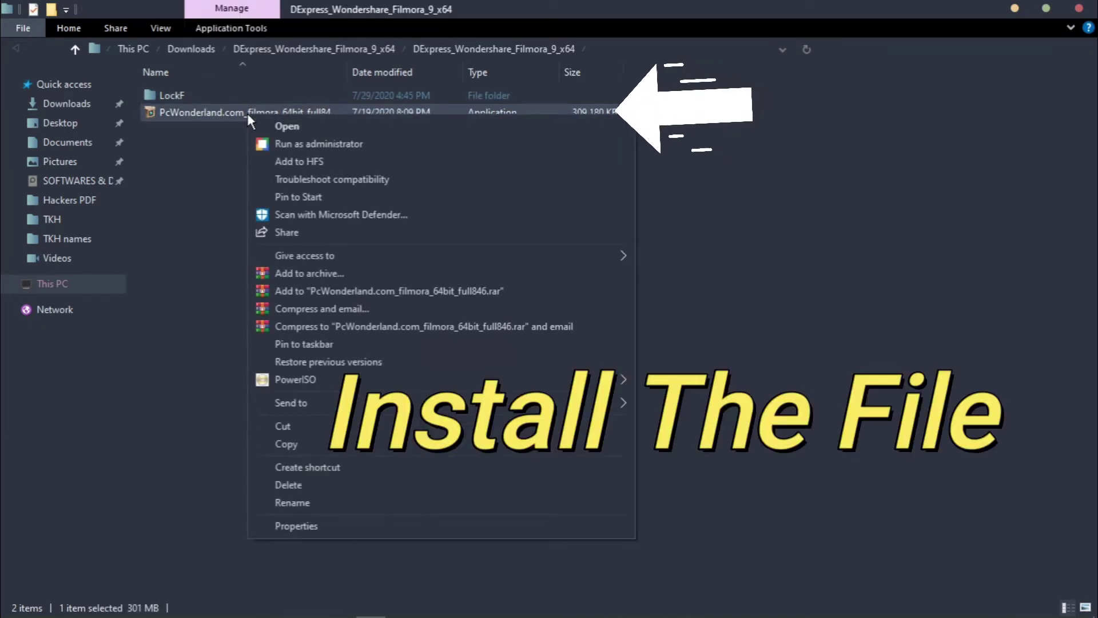
pyautogui.click(296, 147)
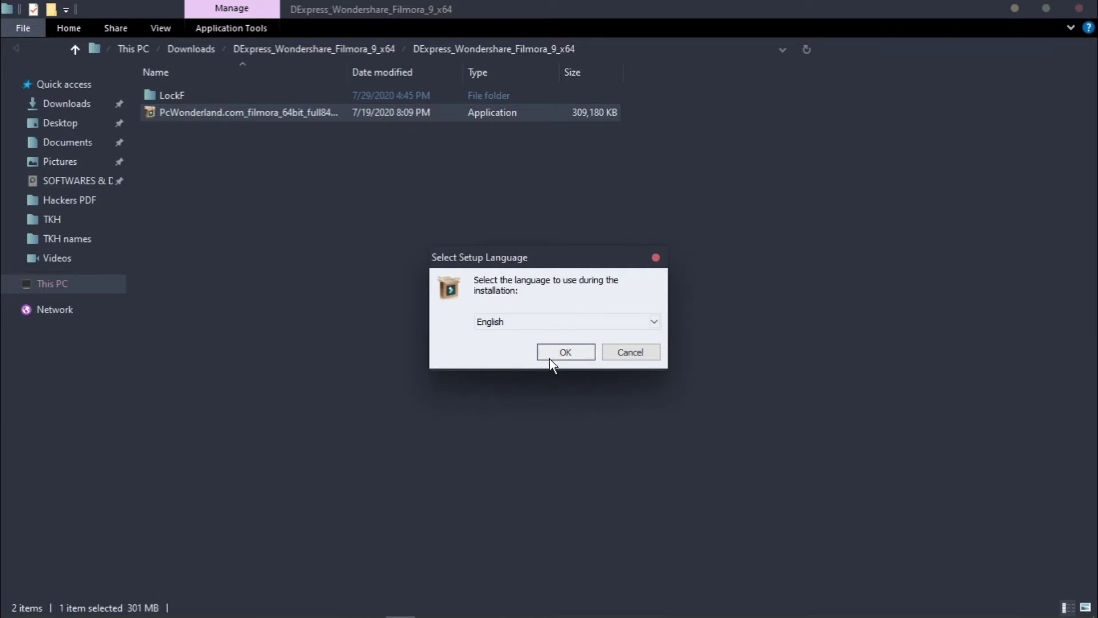
pyautogui.click(564, 353)
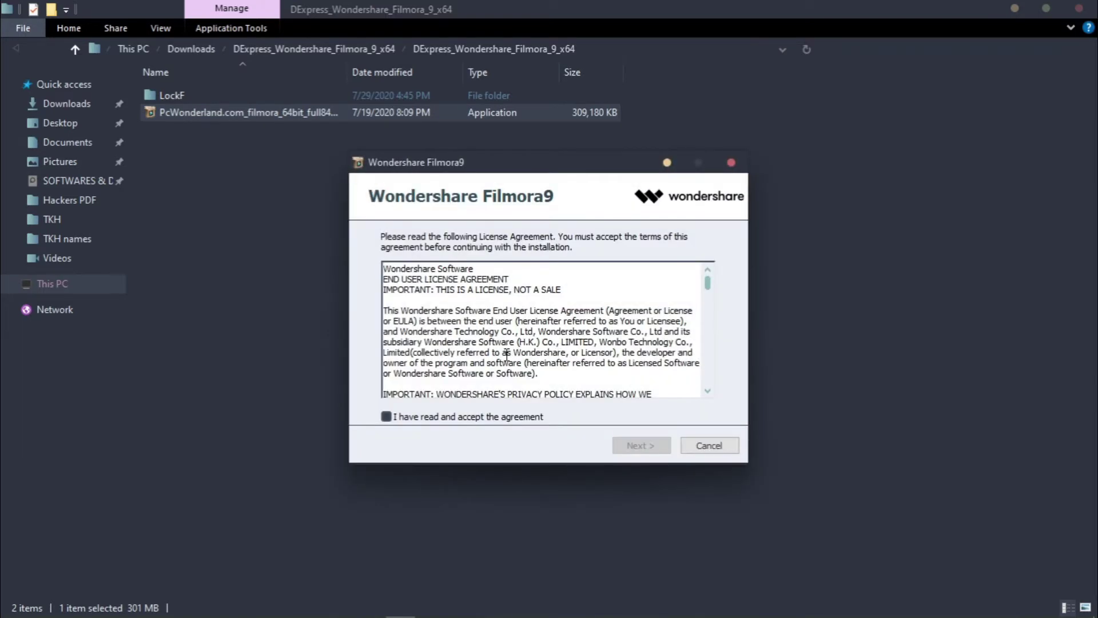
pyautogui.click(387, 416)
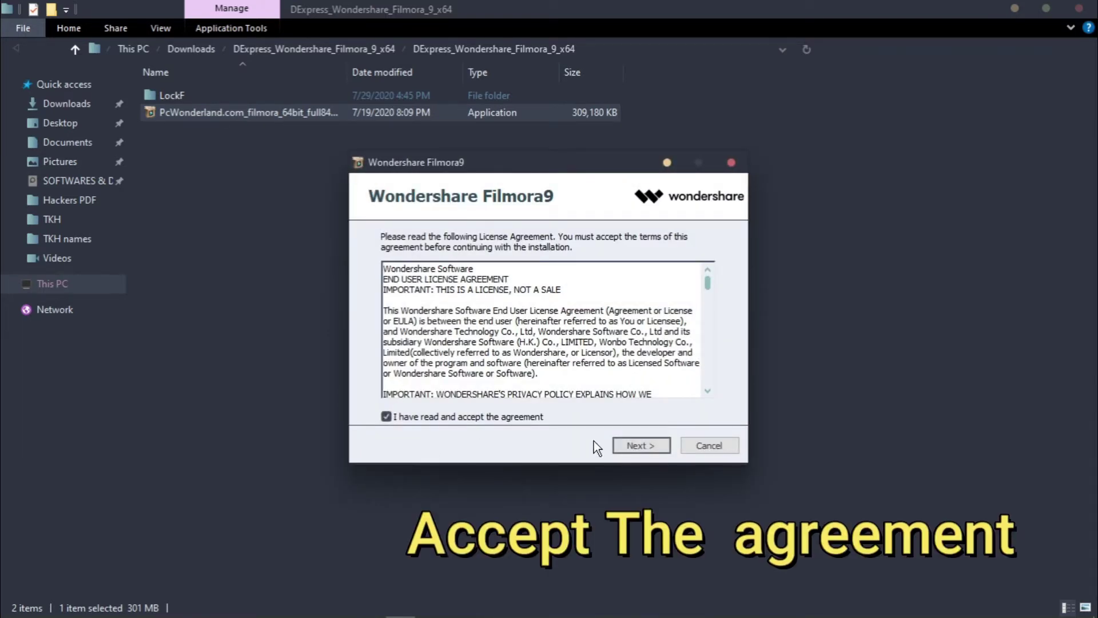
pyautogui.click(635, 449)
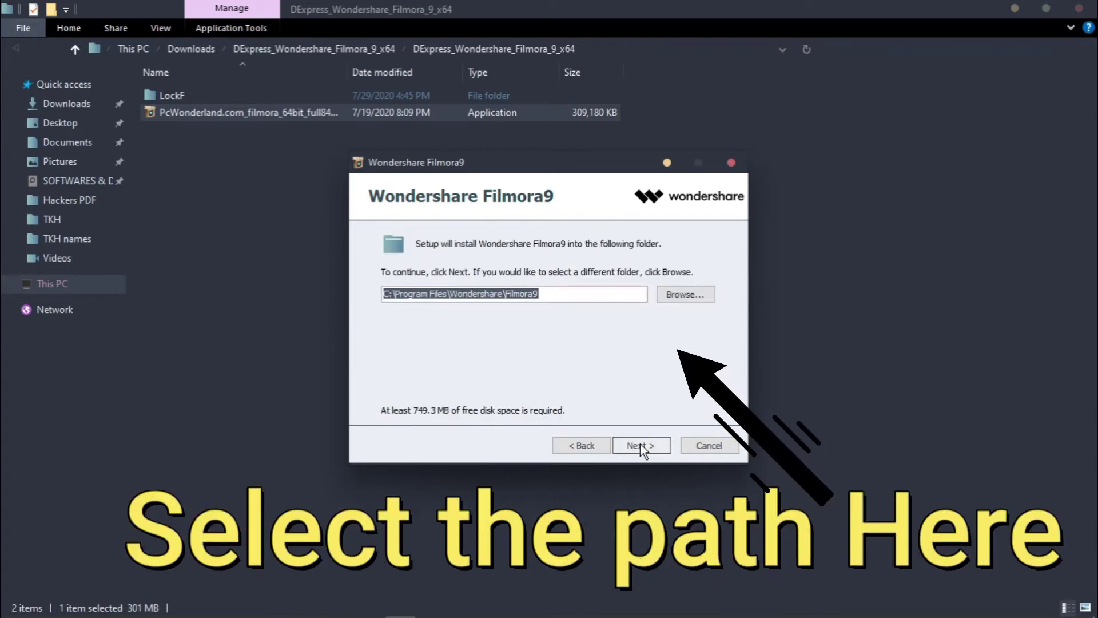
pyautogui.click(633, 449)
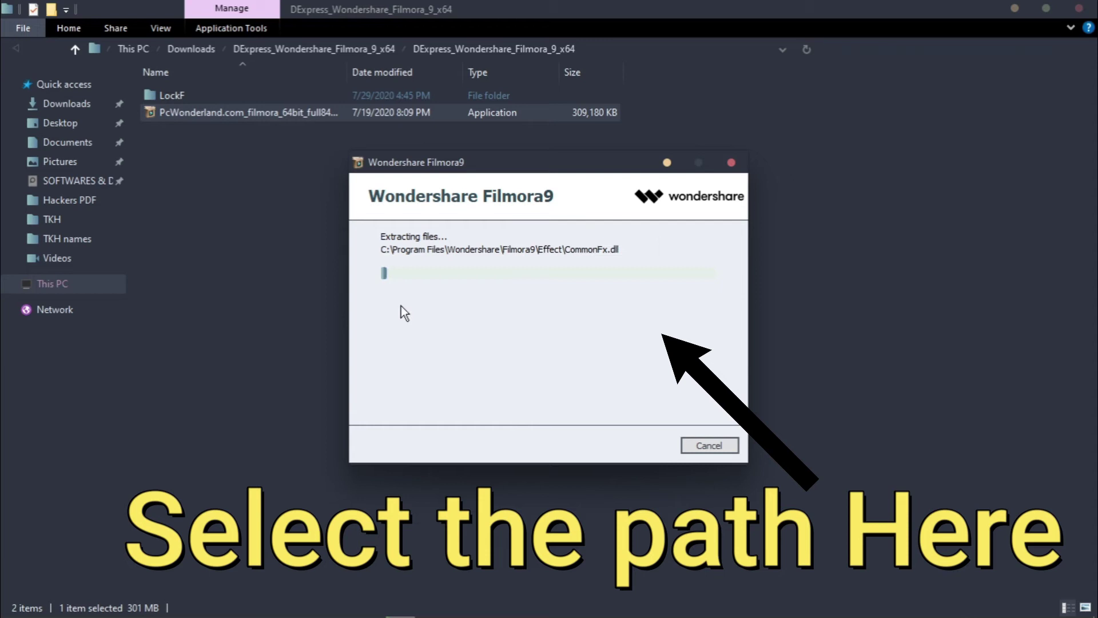
pyautogui.moveTo(507, 172); pyautogui.dragTo(544, 171)
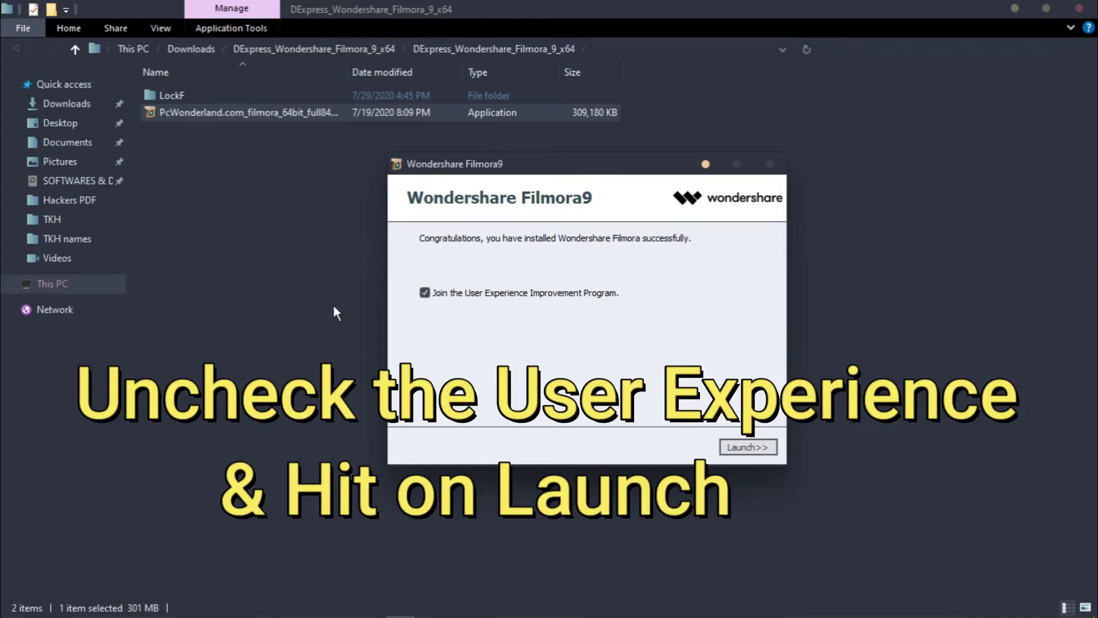
pyautogui.click(425, 293)
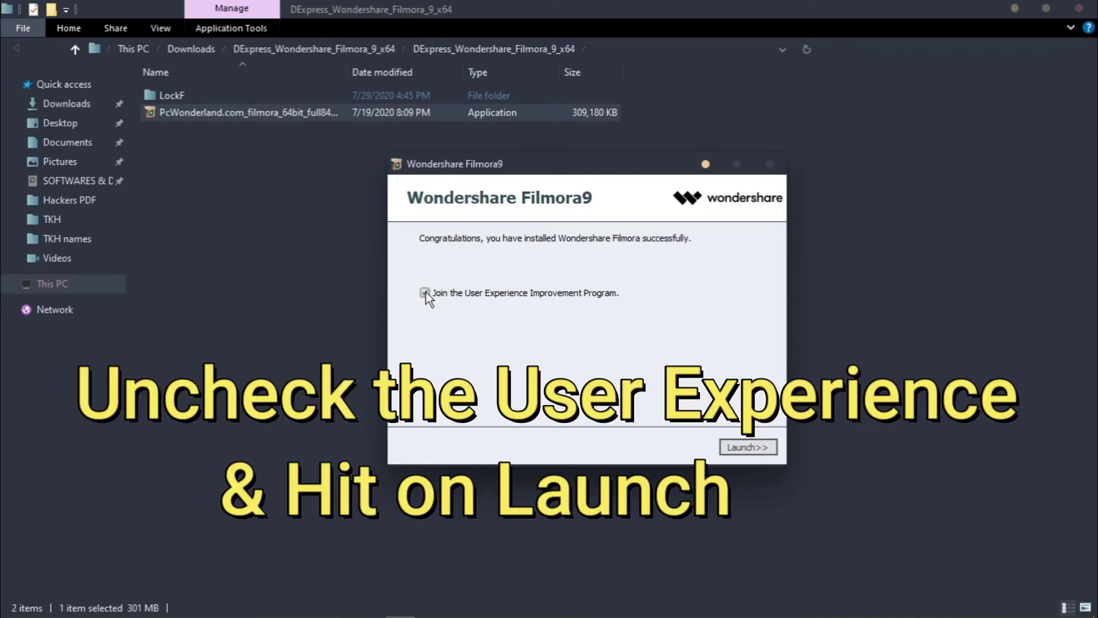
pyautogui.click(749, 448)
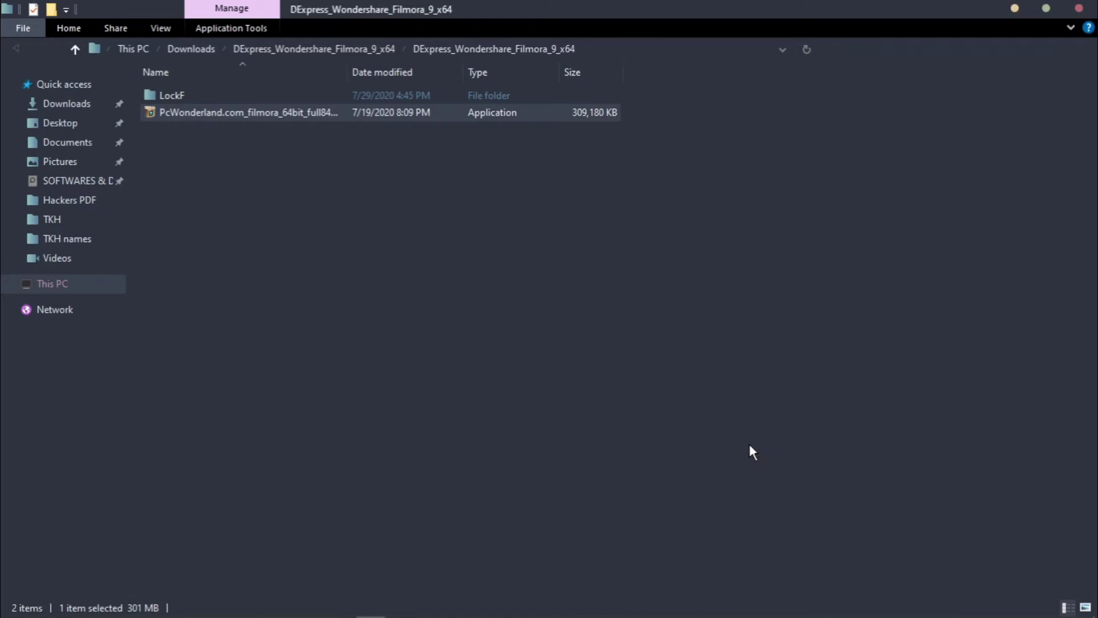
# Get Filmora9 past the graphics-driver warning and close its Quick Start Tour
pyautogui.click(340, 281)
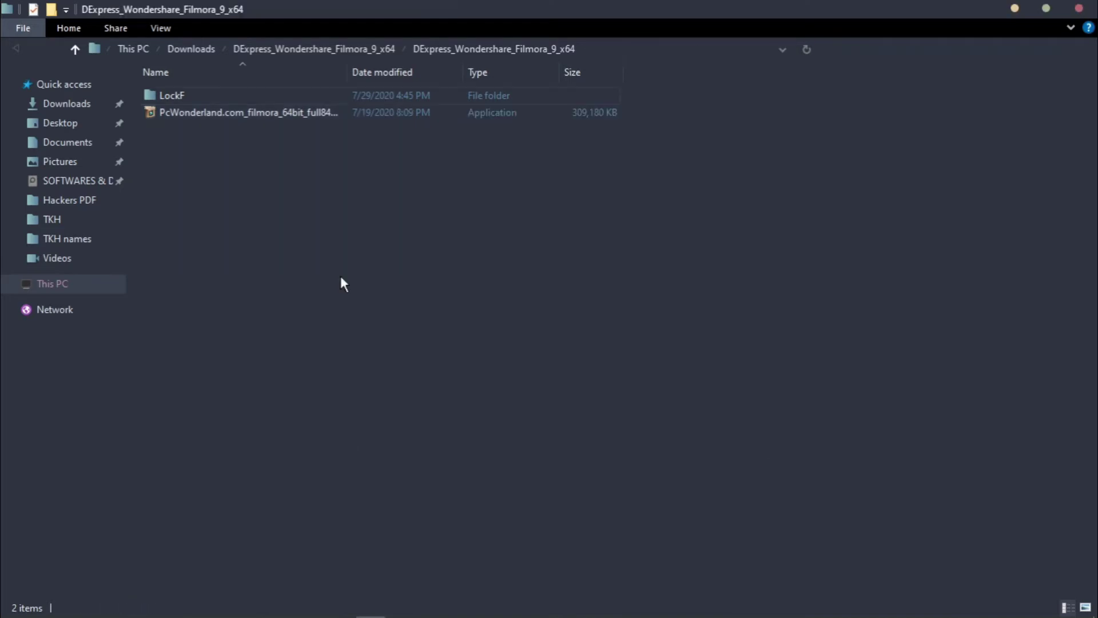
pyautogui.click(1011, 8)
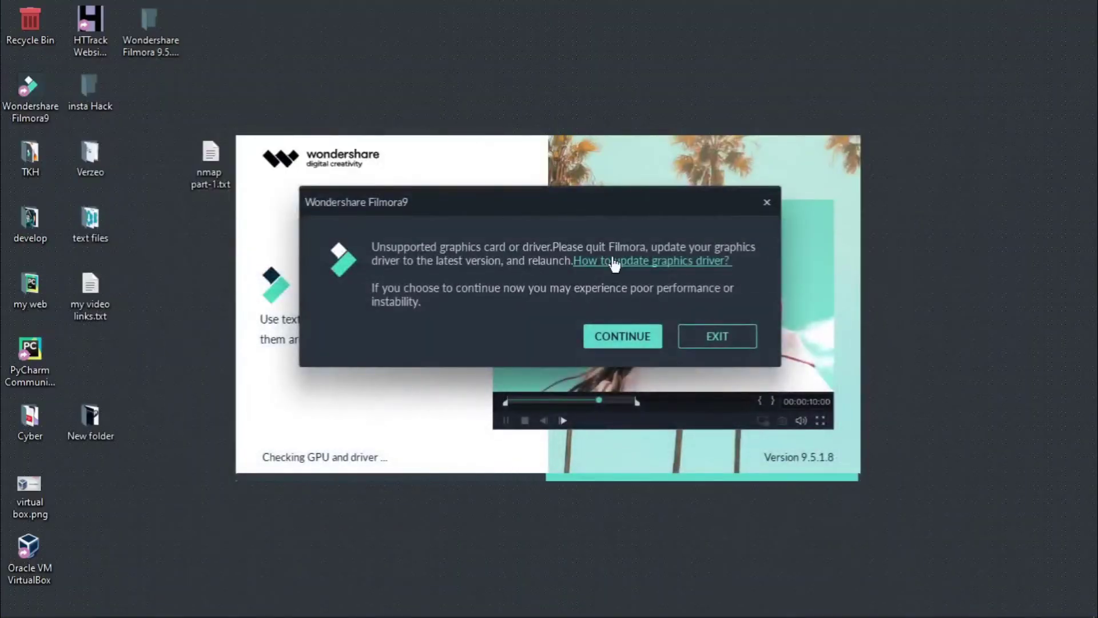
pyautogui.click(626, 336)
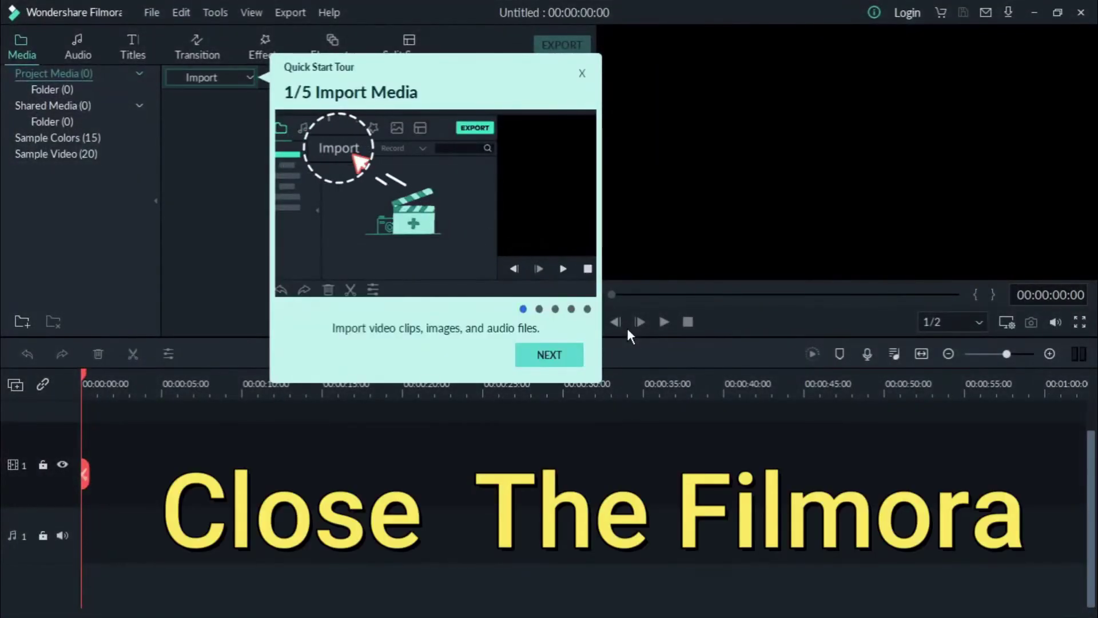
pyautogui.click(759, 144)
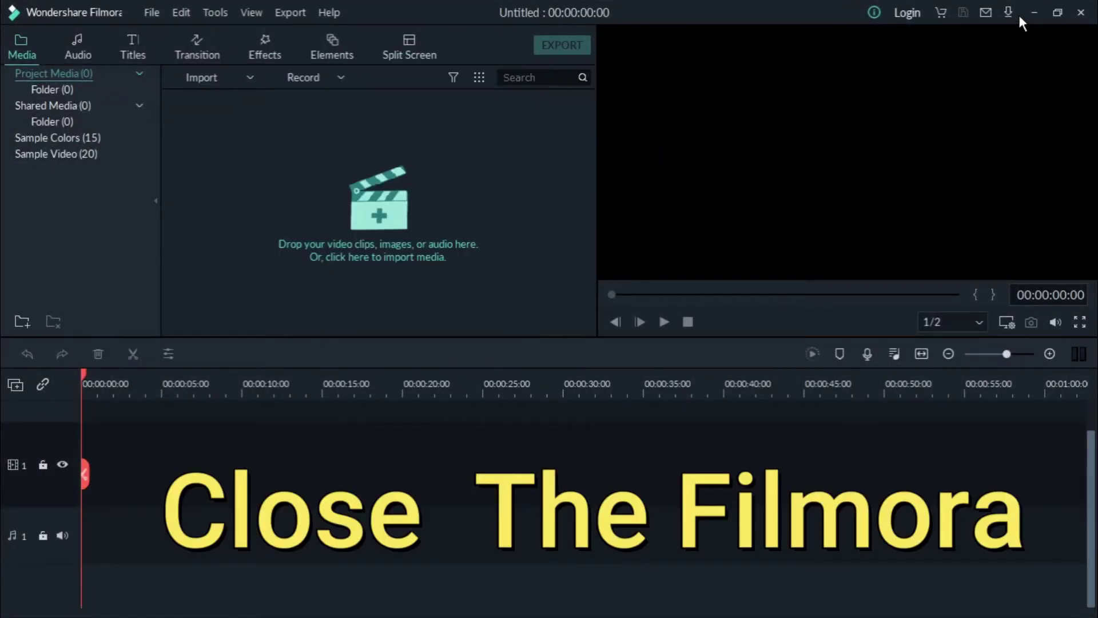
# Close Filmora and browse Downloads to the LockF folder, showing Filmora9 Fixer Tool.exe options
pyautogui.click(1080, 12)
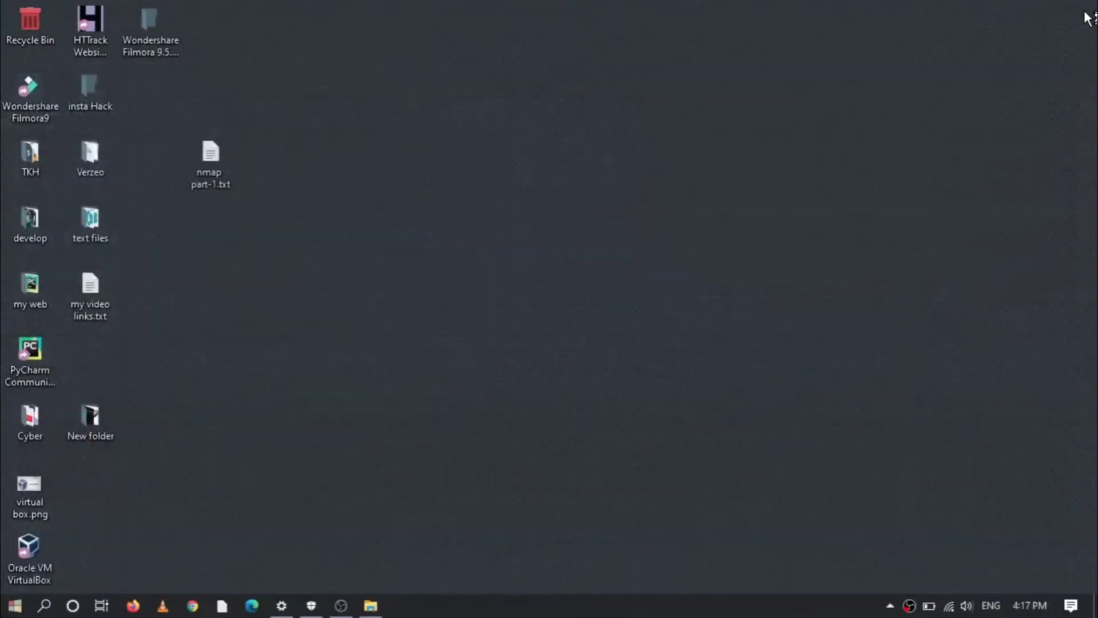
pyautogui.press('super+e')
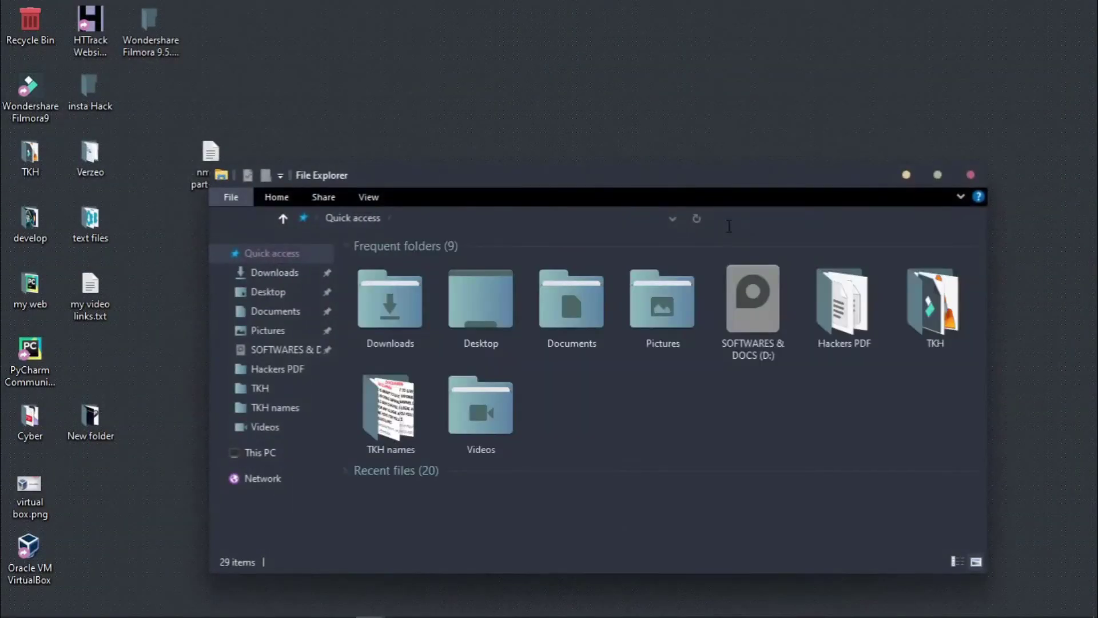
pyautogui.doubleClick(380, 322)
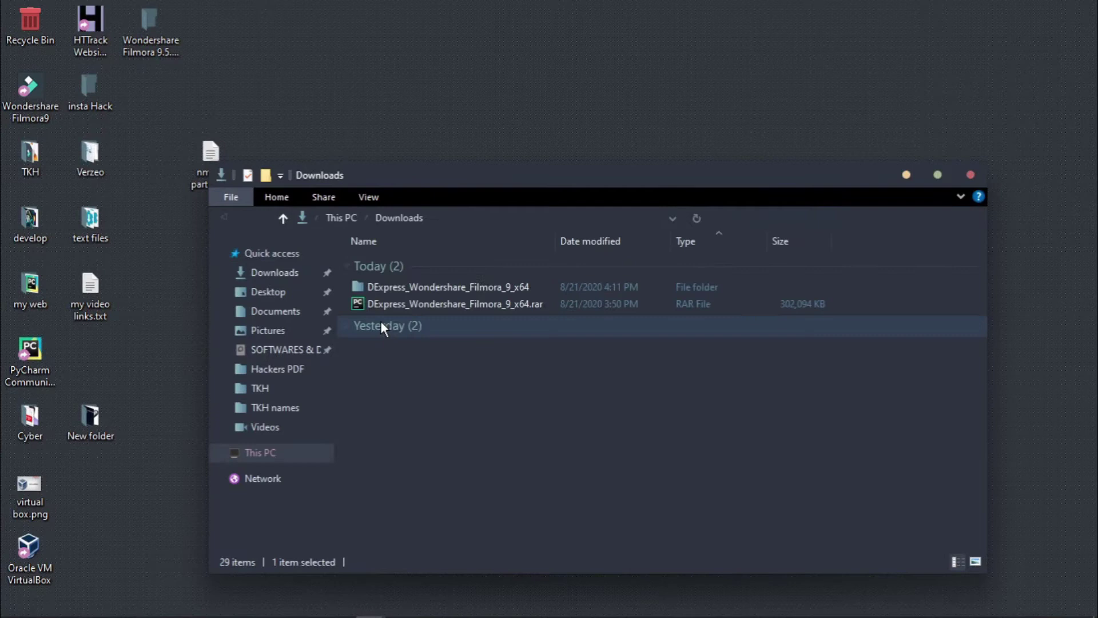
pyautogui.click(940, 172)
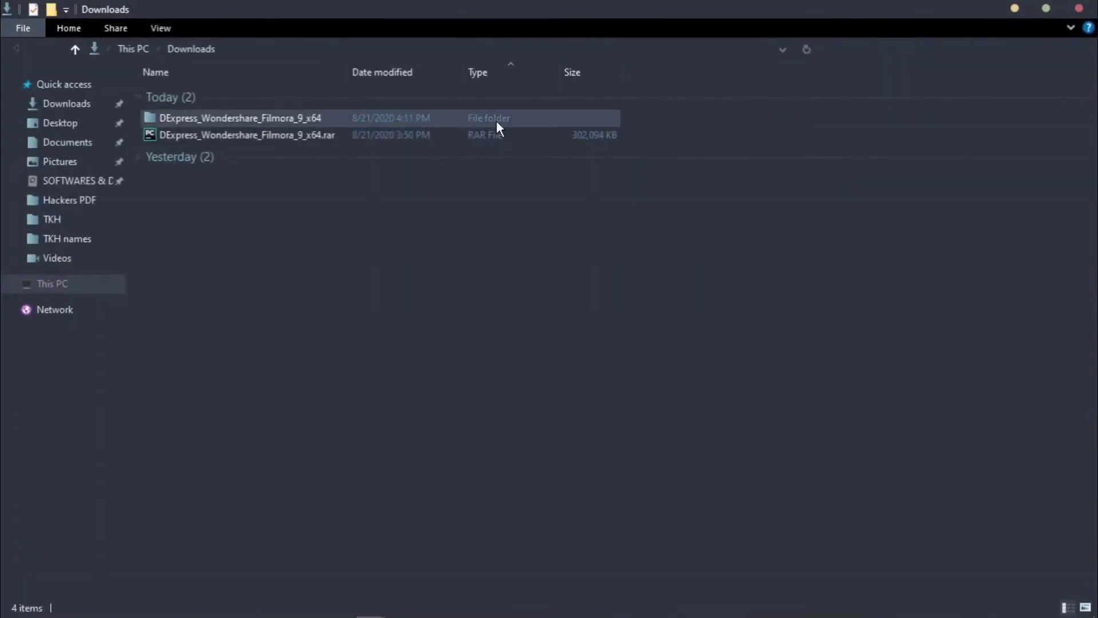
pyautogui.doubleClick(285, 118)
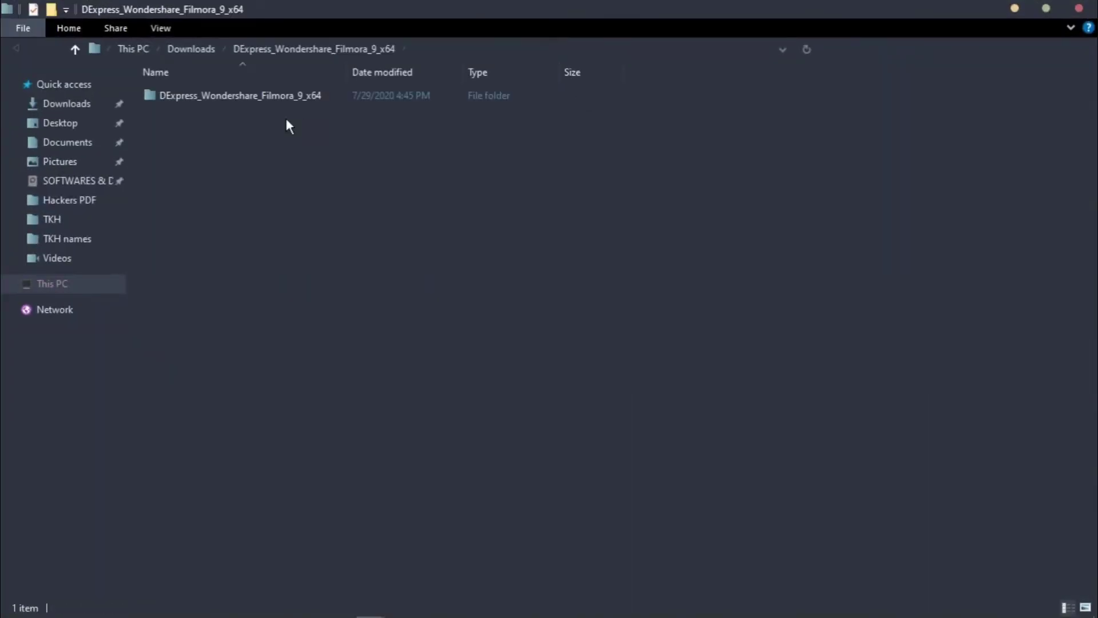
pyautogui.doubleClick(205, 101)
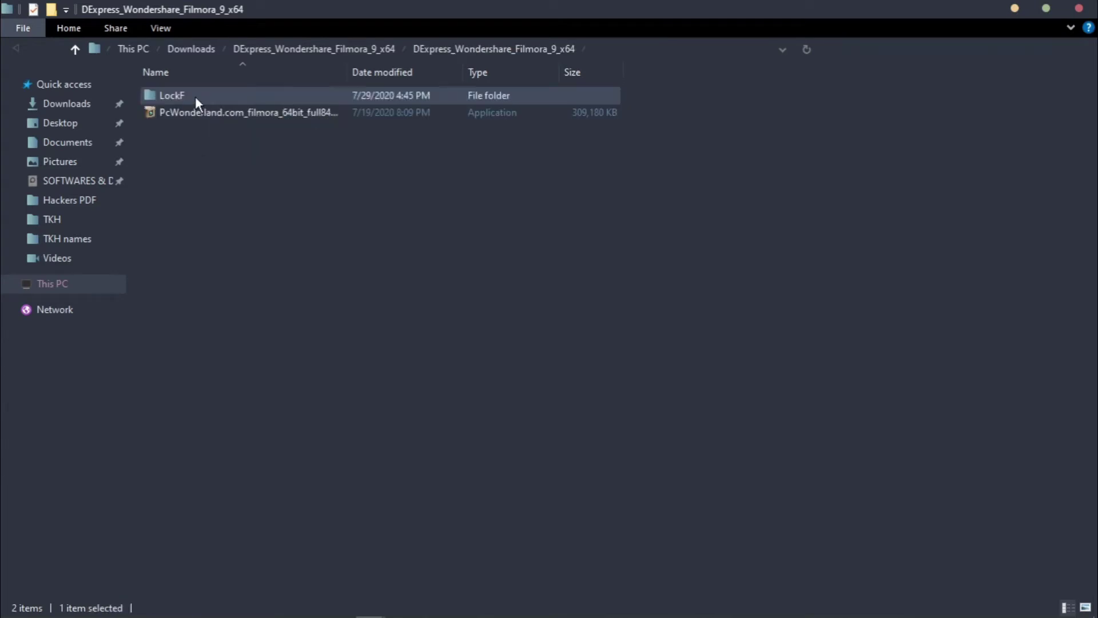
pyautogui.doubleClick(196, 101)
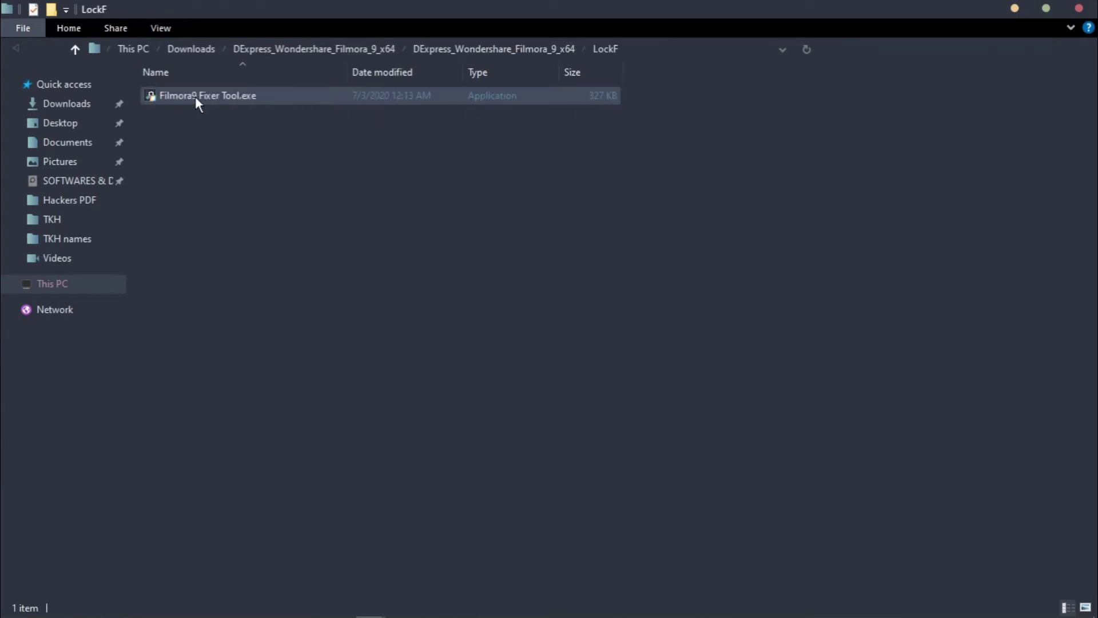
pyautogui.rightClick(236, 100)
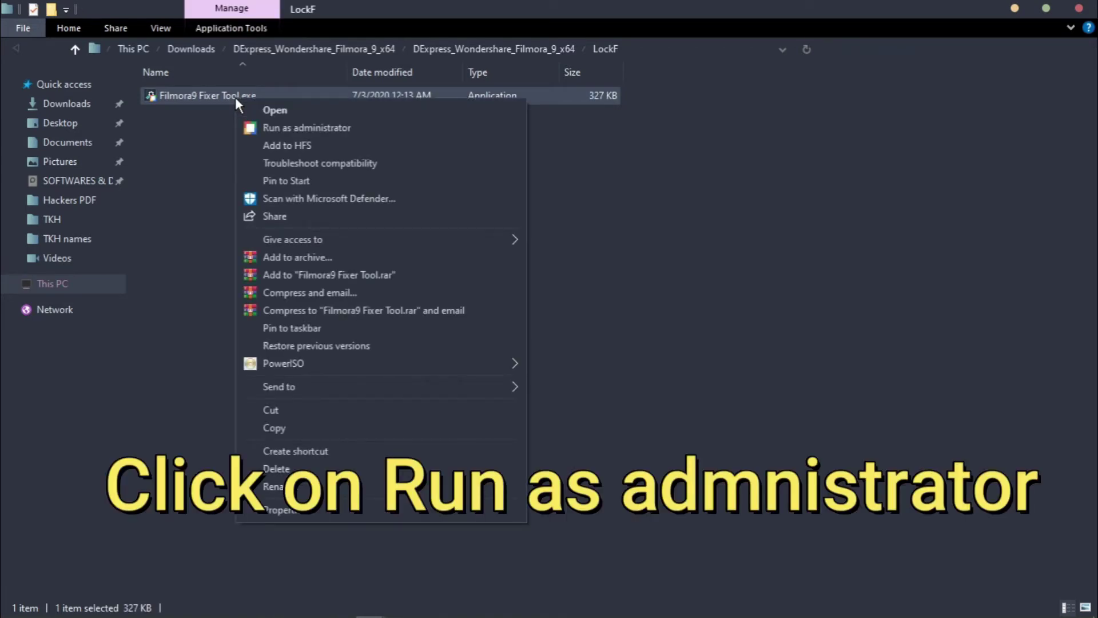
# Run Filmora9 Fixer Tool as administrator and use command 1 to activate the license to 100%
pyautogui.click(281, 128)
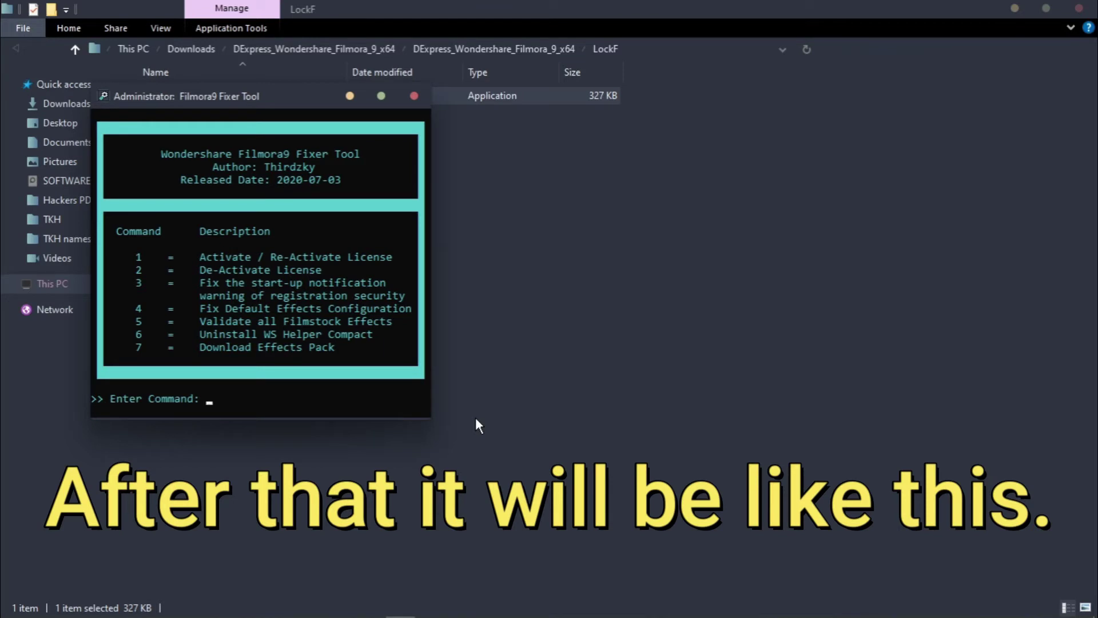
pyautogui.write('1')
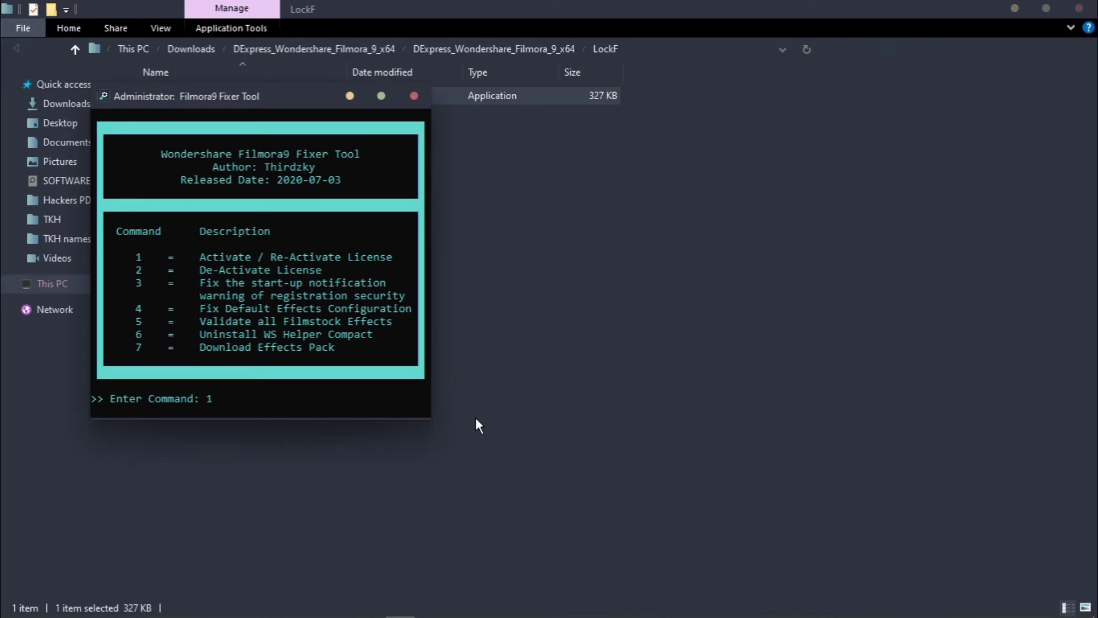
pyautogui.press('Return')
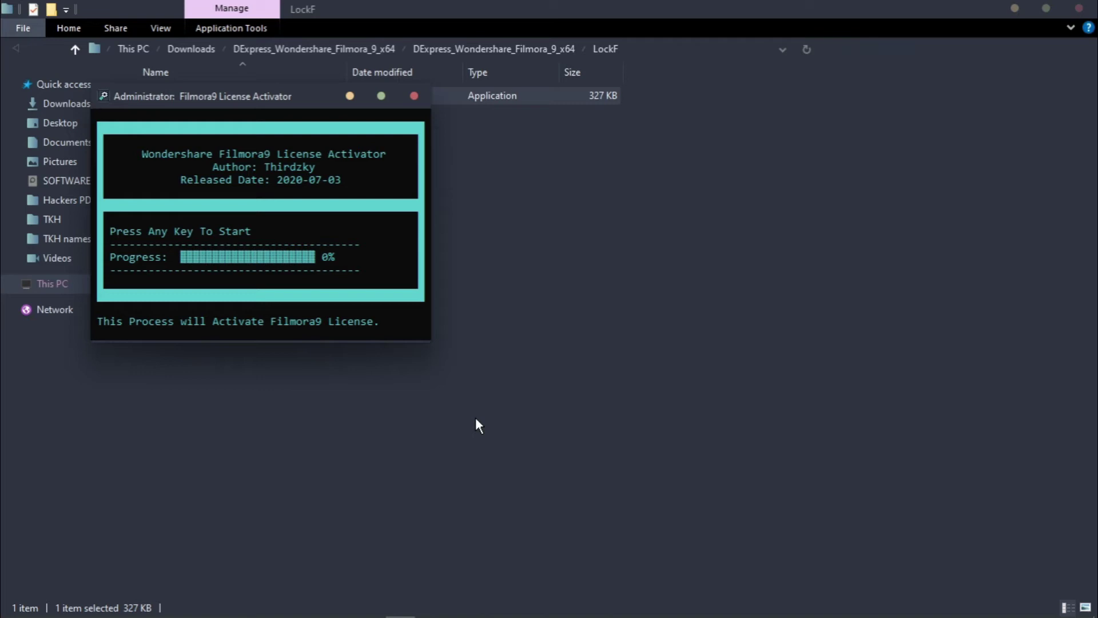
pyautogui.press('Return')
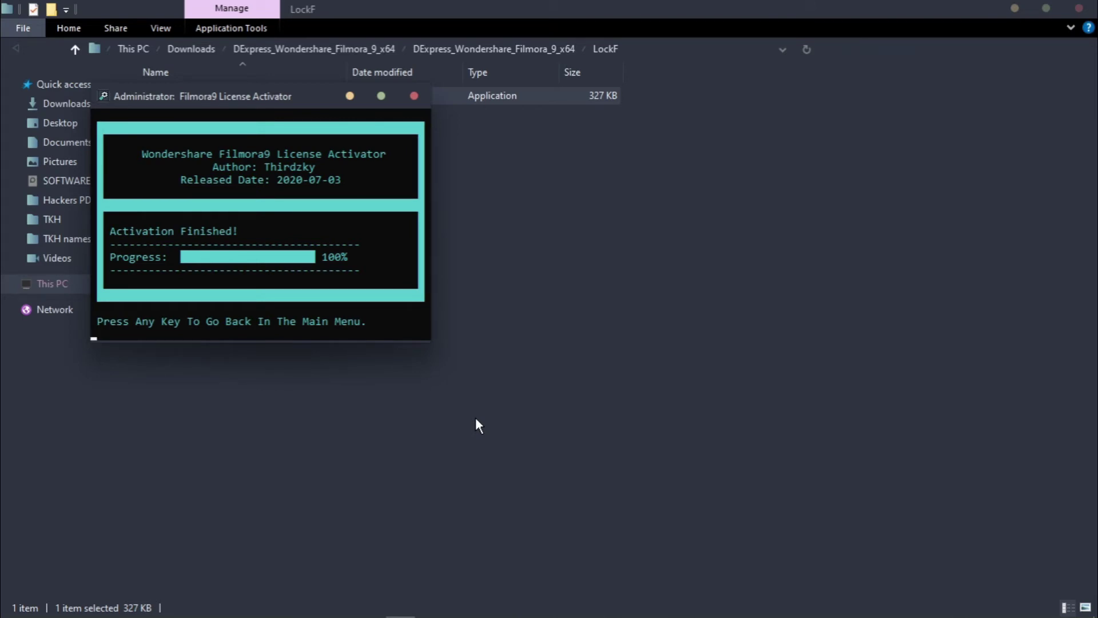
pyautogui.press('Return')
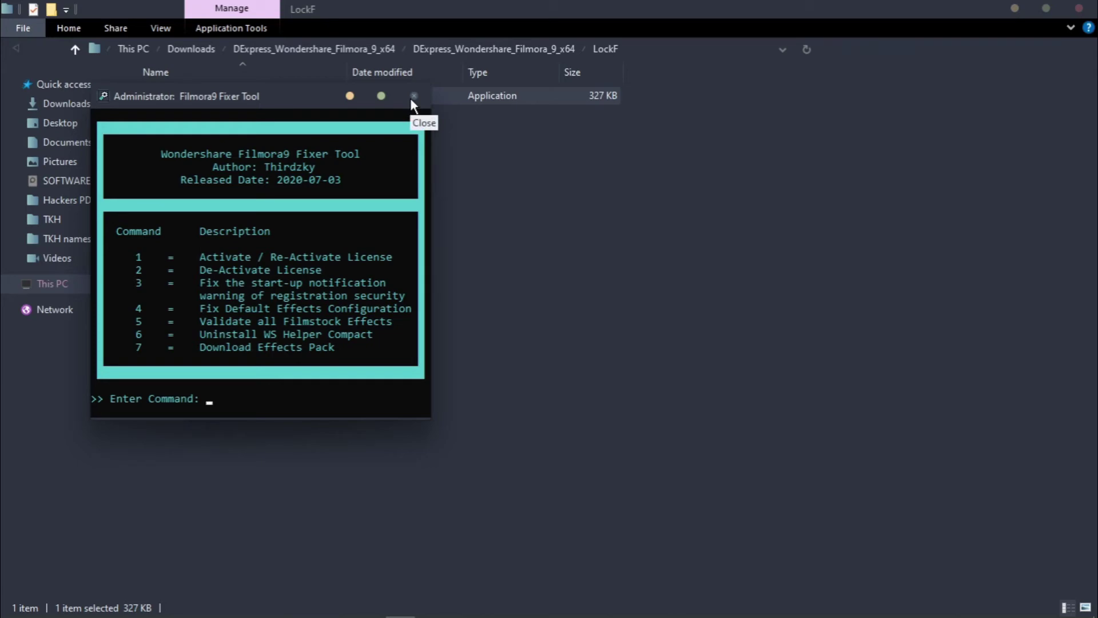
# Close the console and relaunch Filmora9 Fixer Tool.exe from LockF as administrator
pyautogui.click(413, 98)
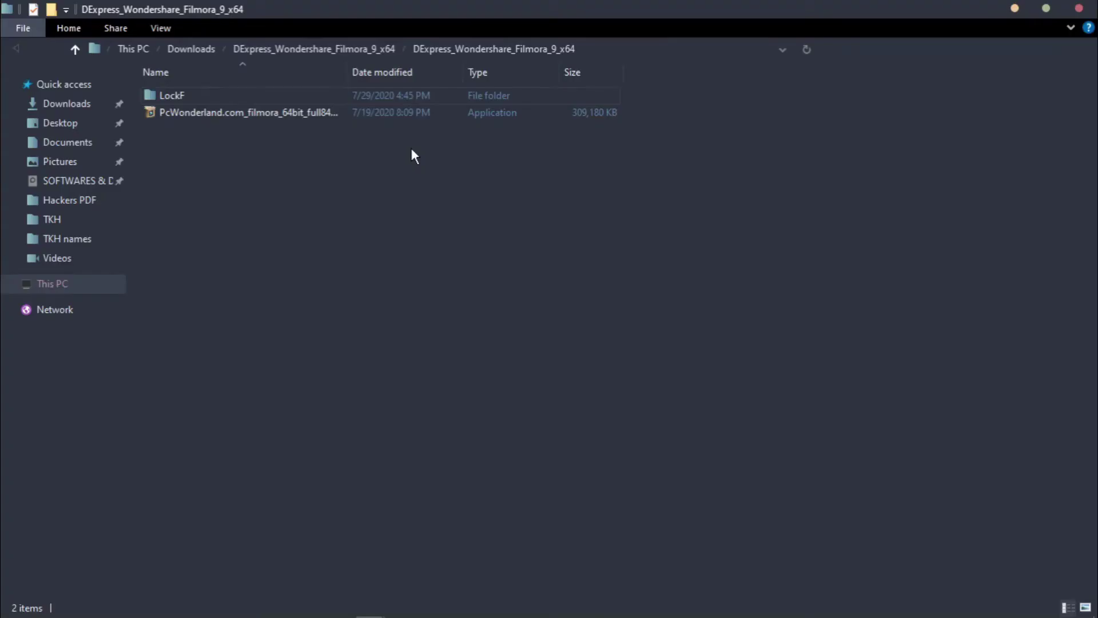
pyautogui.doubleClick(215, 92)
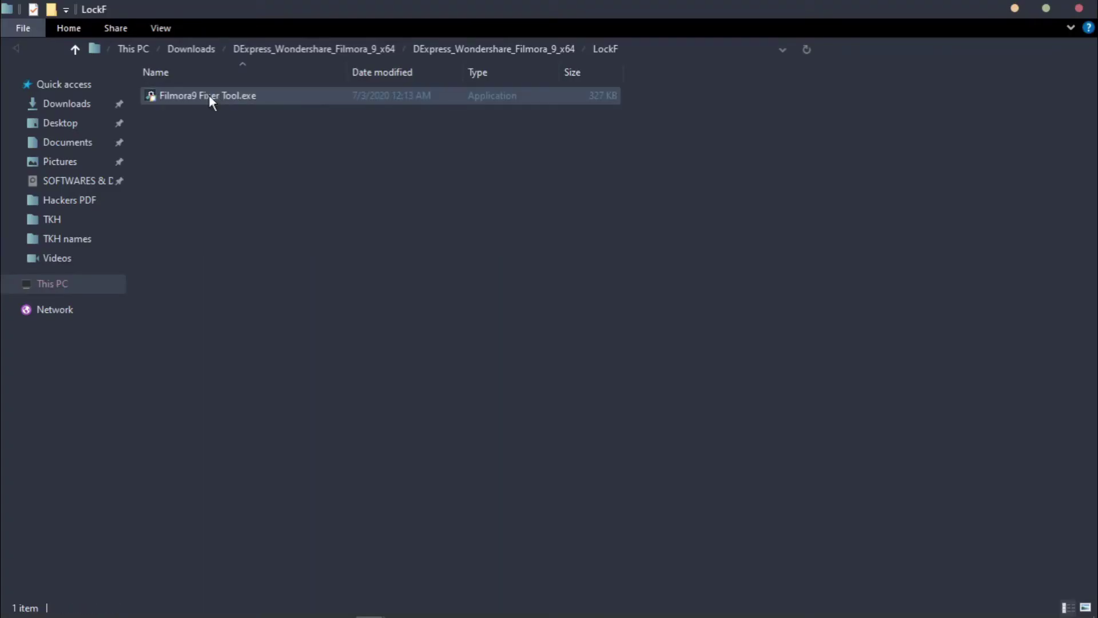
pyautogui.rightClick(209, 96)
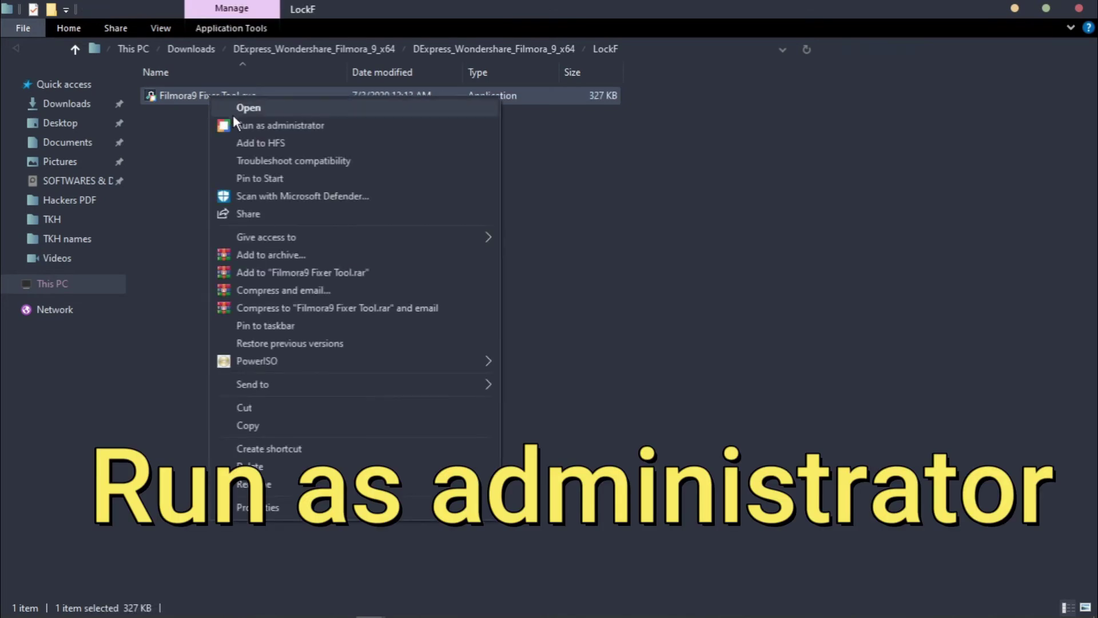
pyautogui.click(269, 125)
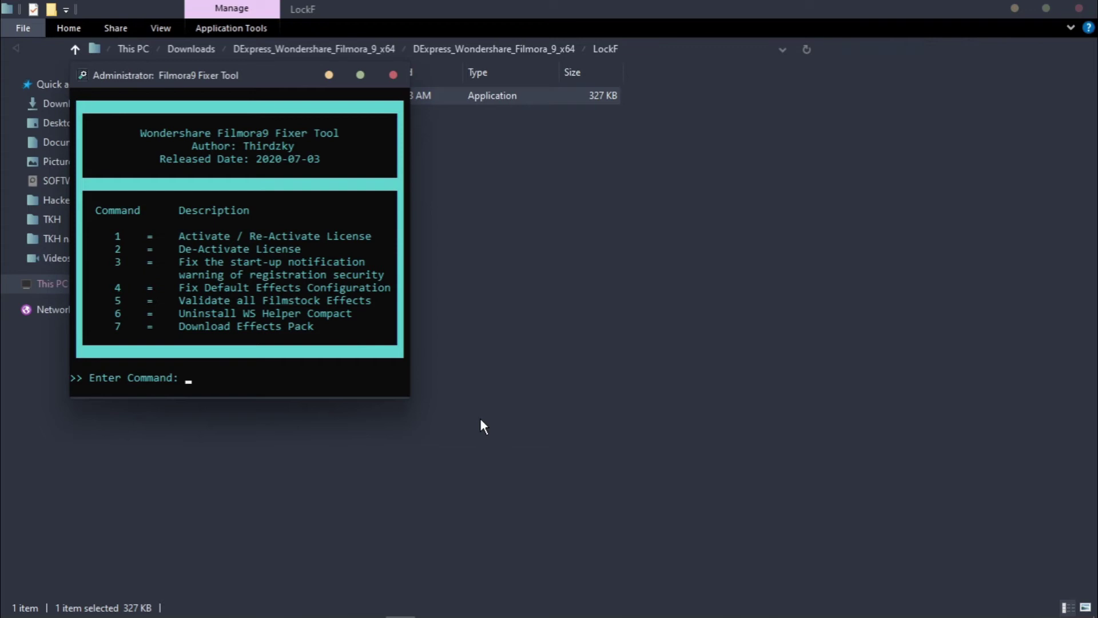
# Run command 1 again and confirm re-activating the already activated Filmora9 license
pyautogui.write('1')
pyautogui.press('Return')
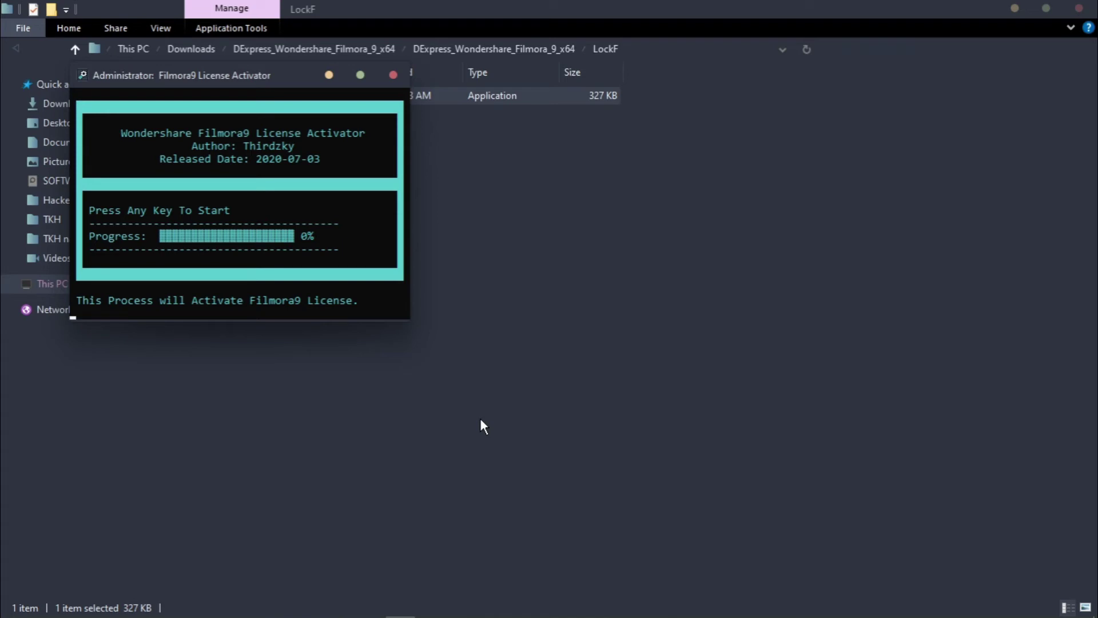
pyautogui.press('Return')
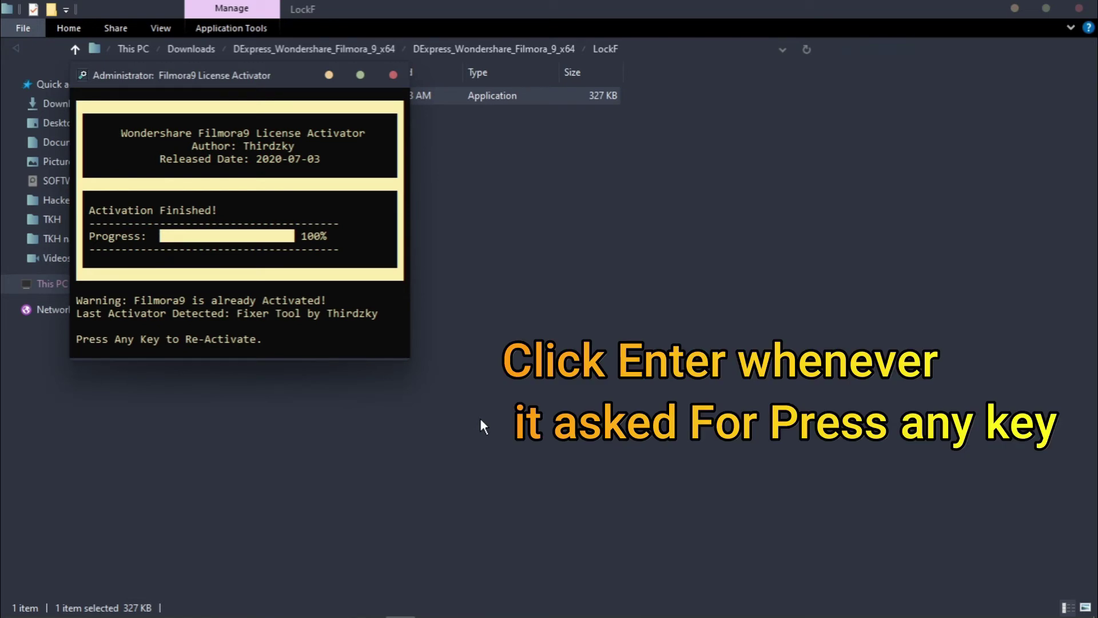
pyautogui.press('Return')
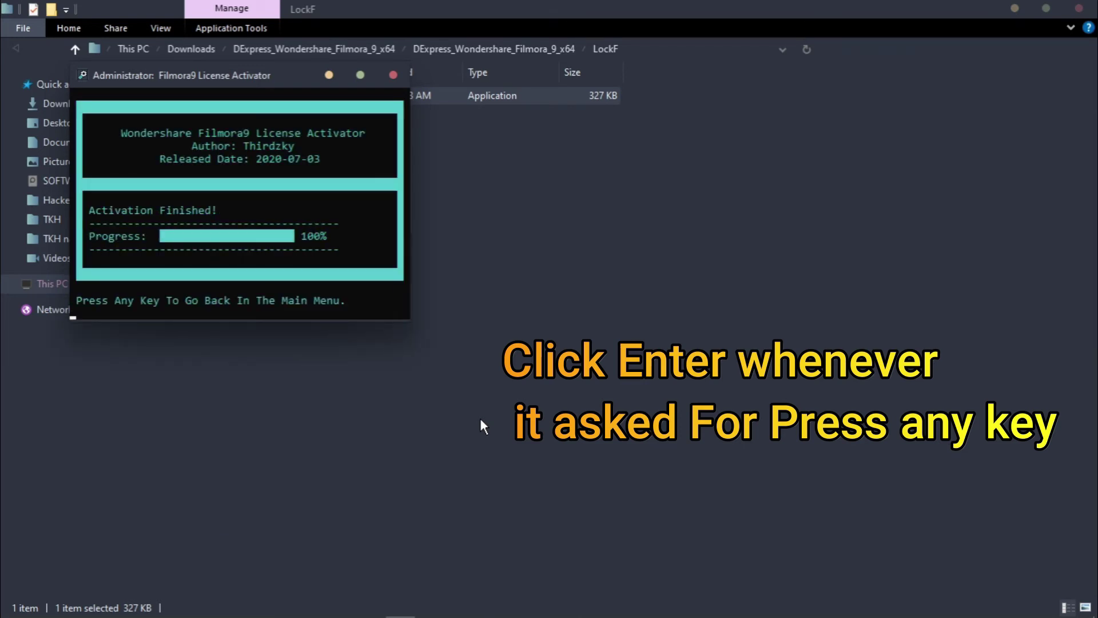
pyautogui.press('Return')
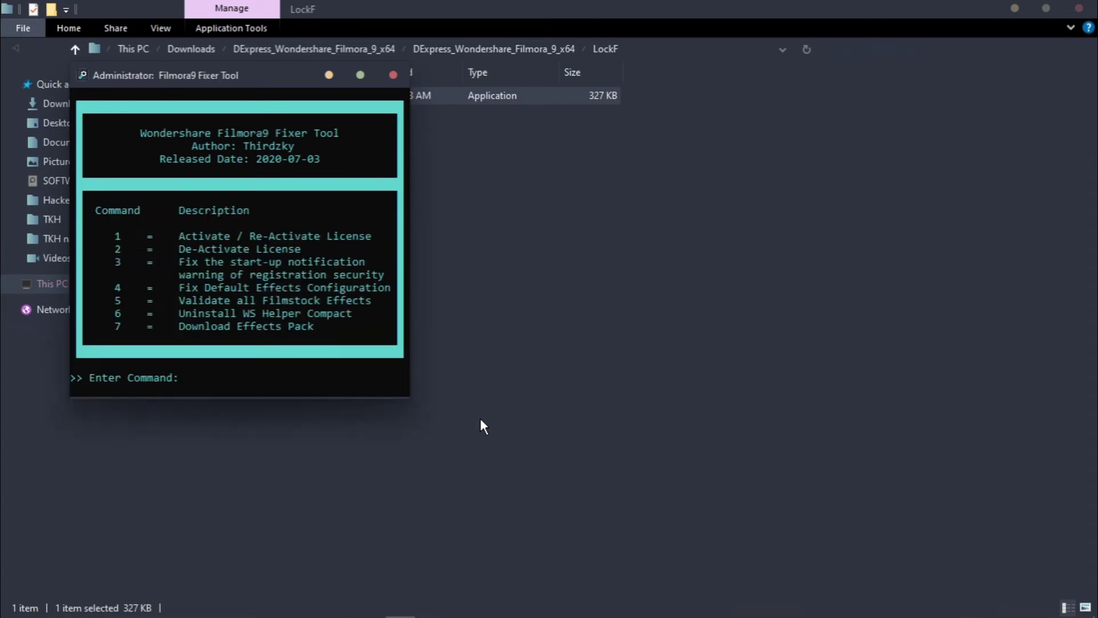
# Close the Fixer Tool console and pin Wondershare Filmora9 to the taskbar from Windows Search
pyautogui.click(391, 75)
pyautogui.press('super')
pyautogui.write('filor')
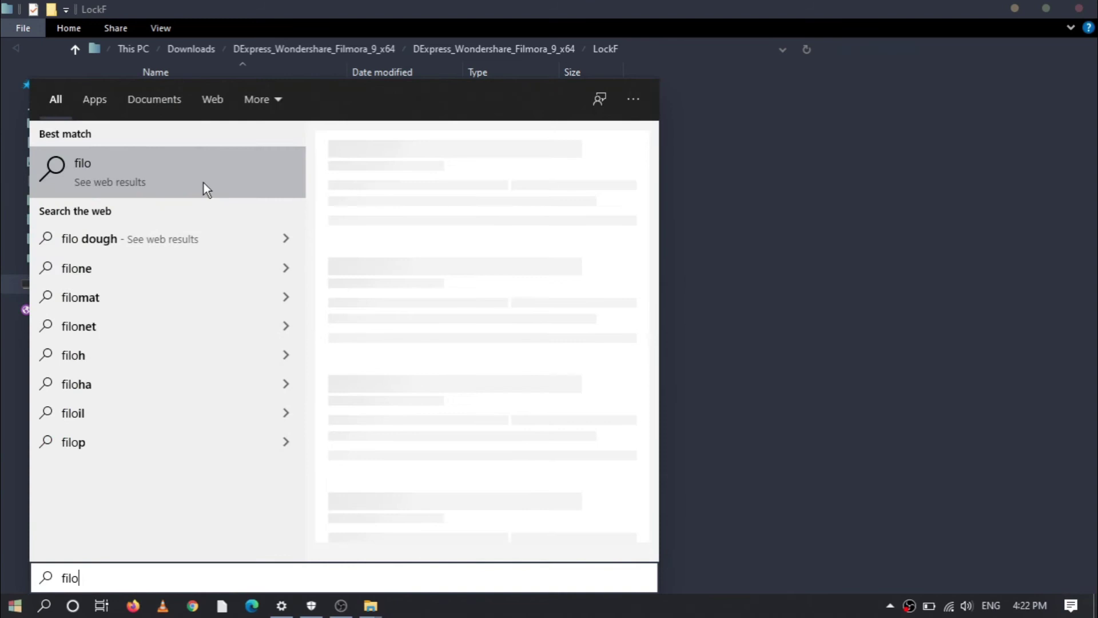
pyautogui.press('BackSpace')
pyautogui.press('BackSpace')
pyautogui.press('BackSpace')
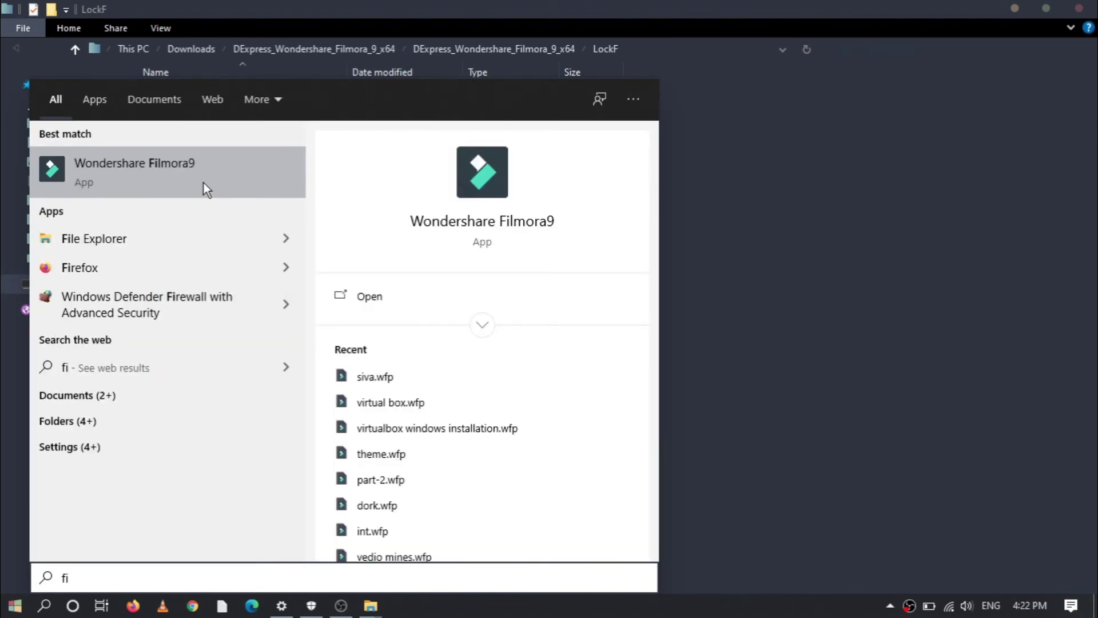
pyautogui.rightClick(203, 183)
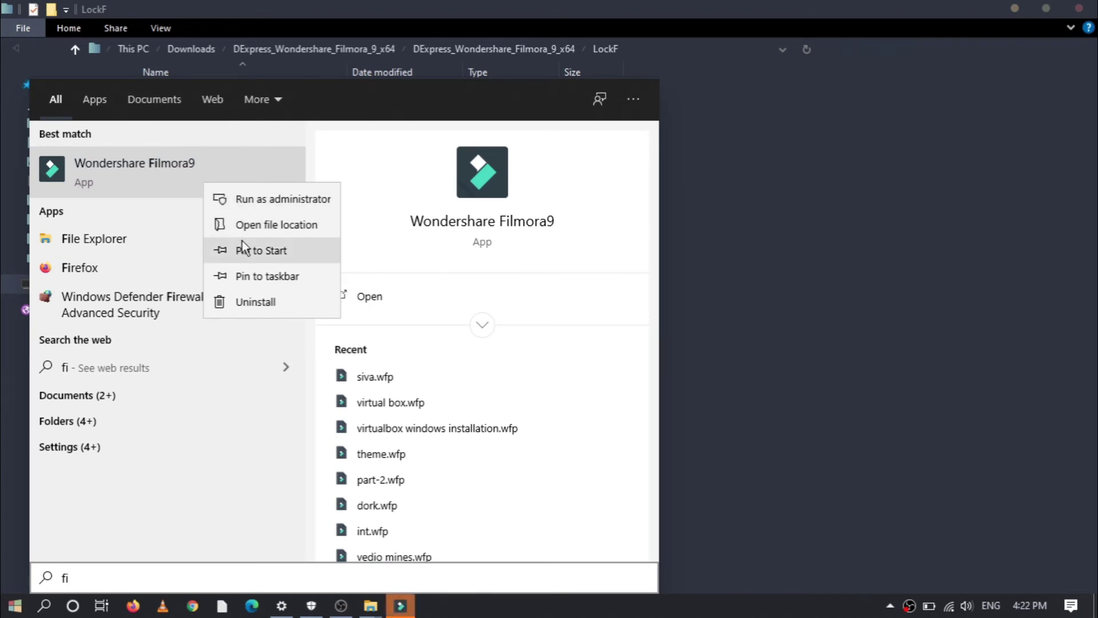
pyautogui.click(277, 278)
pyautogui.click(778, 312)
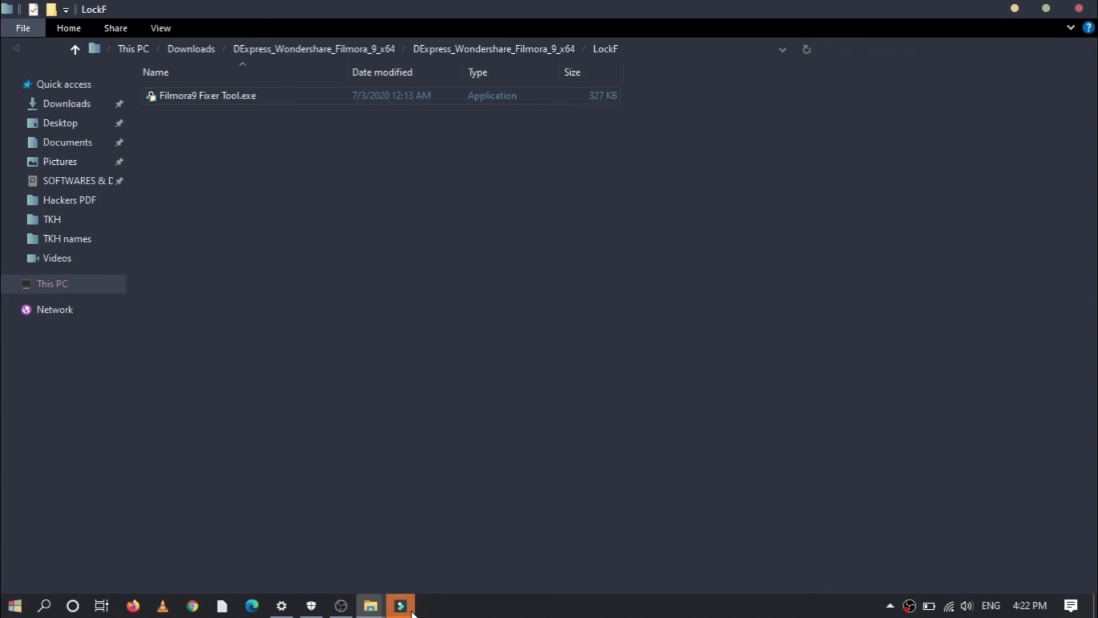
# Start Filmora9 from the taskbar, quit the Quick Start Tour, and open the Help menu
pyautogui.click(400, 606)
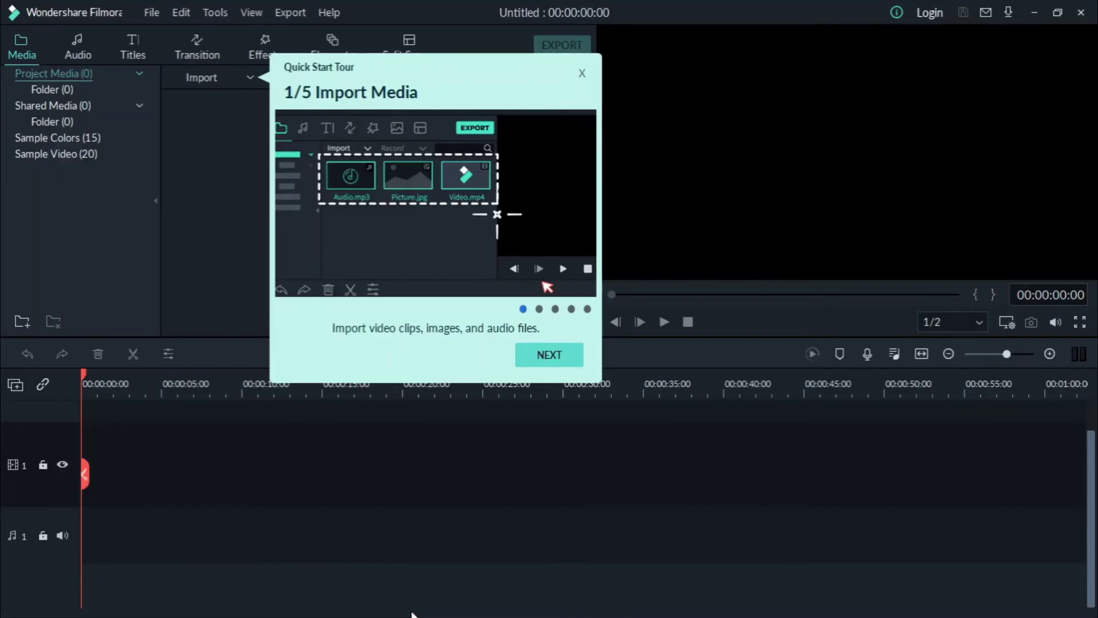
pyautogui.click(551, 362)
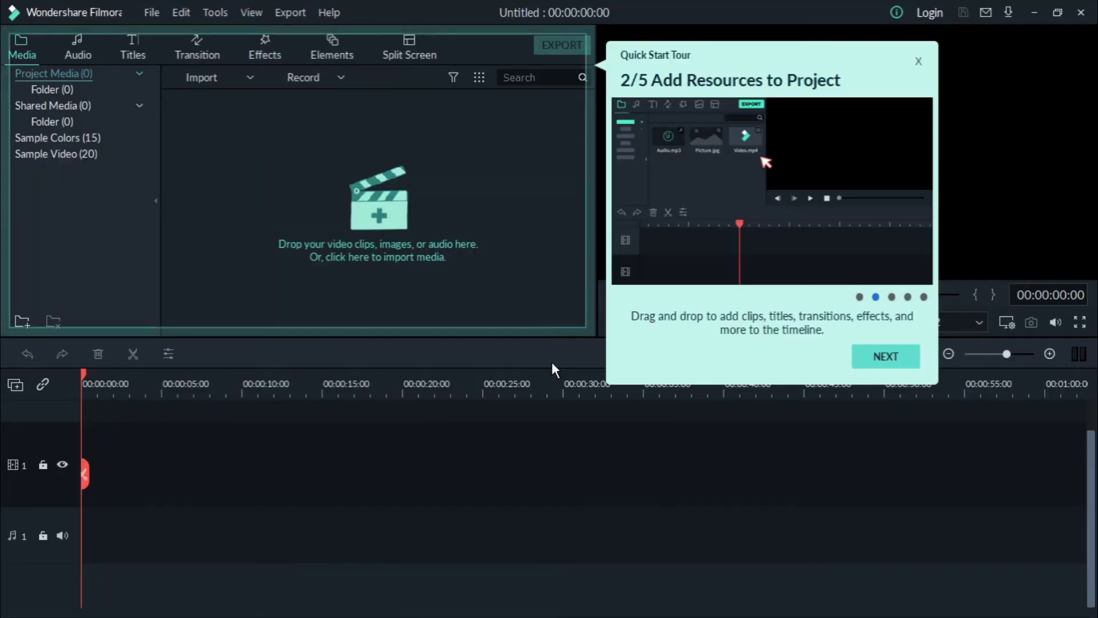
pyautogui.click(918, 60)
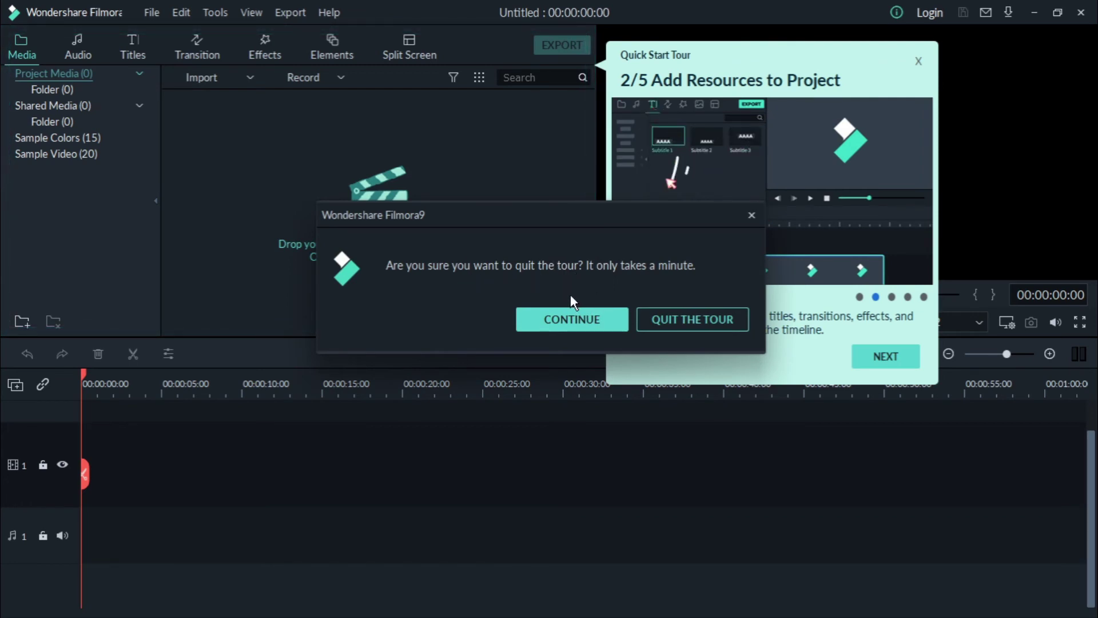
pyautogui.click(558, 322)
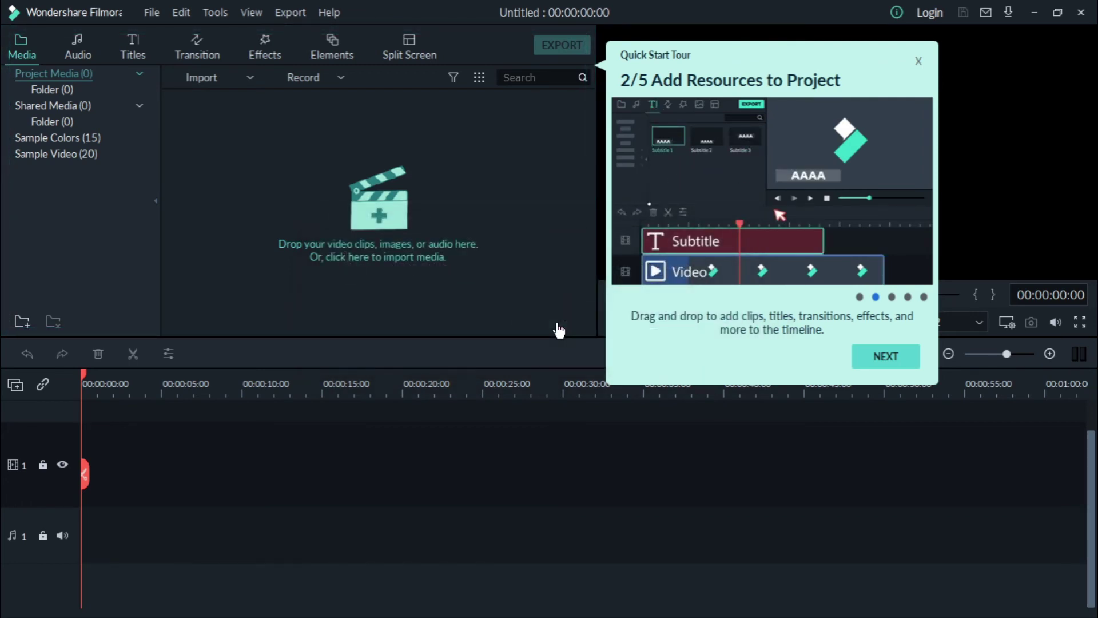
pyautogui.click(918, 61)
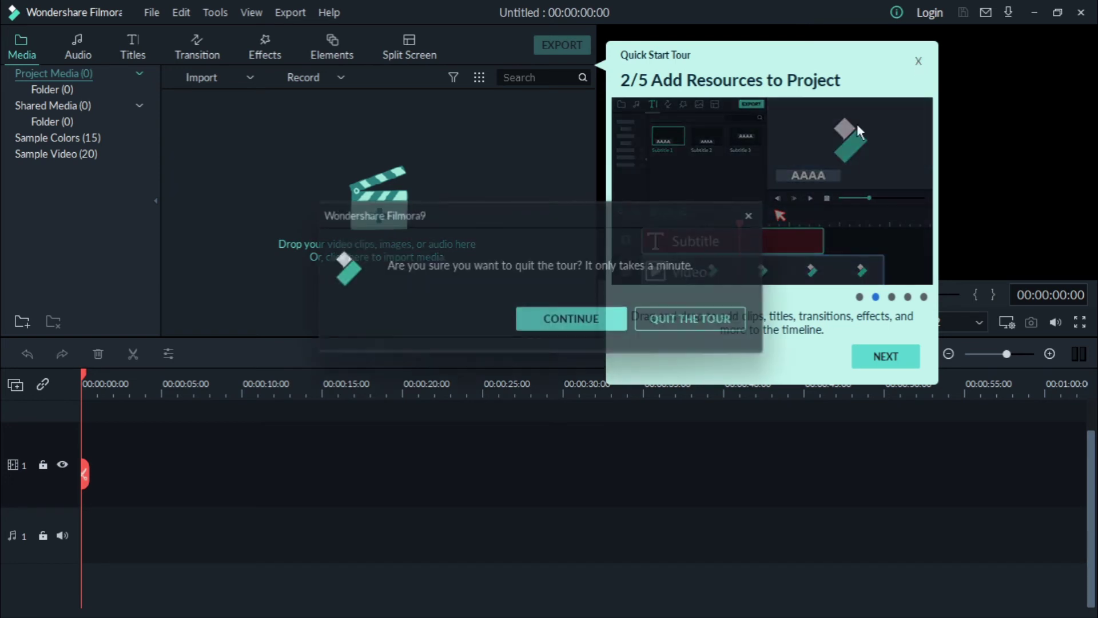
pyautogui.click(685, 319)
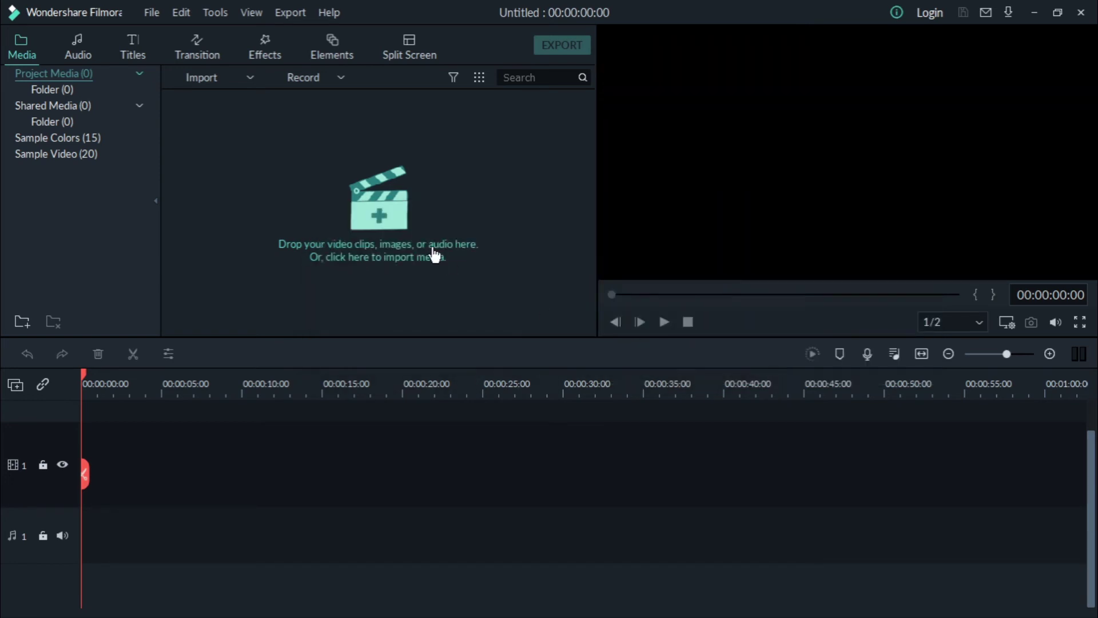
pyautogui.click(330, 12)
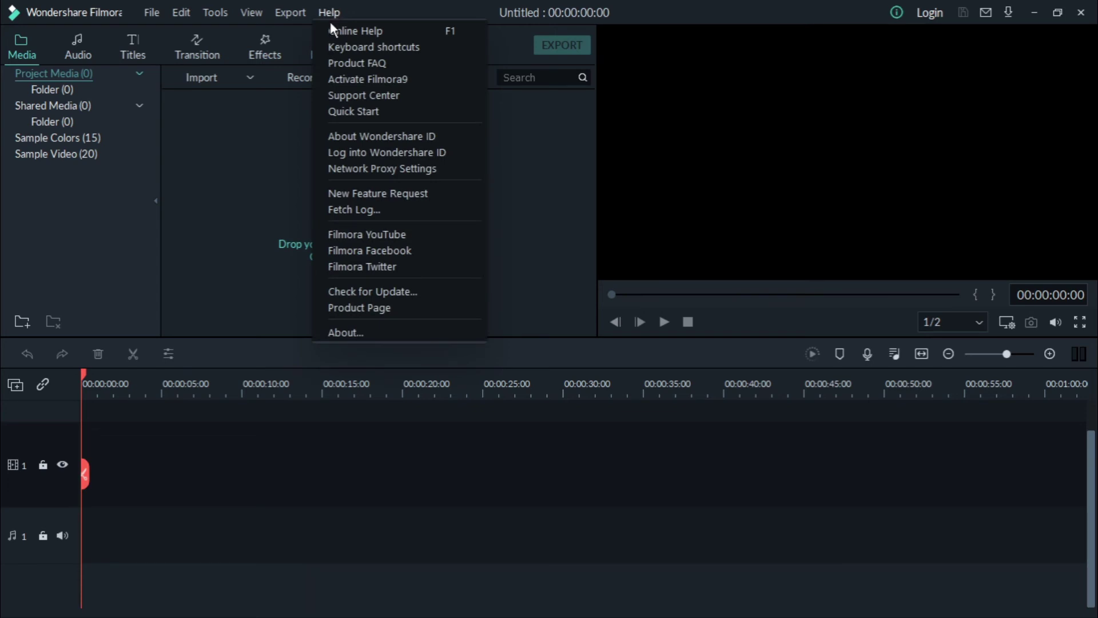
# Verify through Activate Filmora9 that the license is activated, then dismiss the confirmation
pyautogui.click(352, 78)
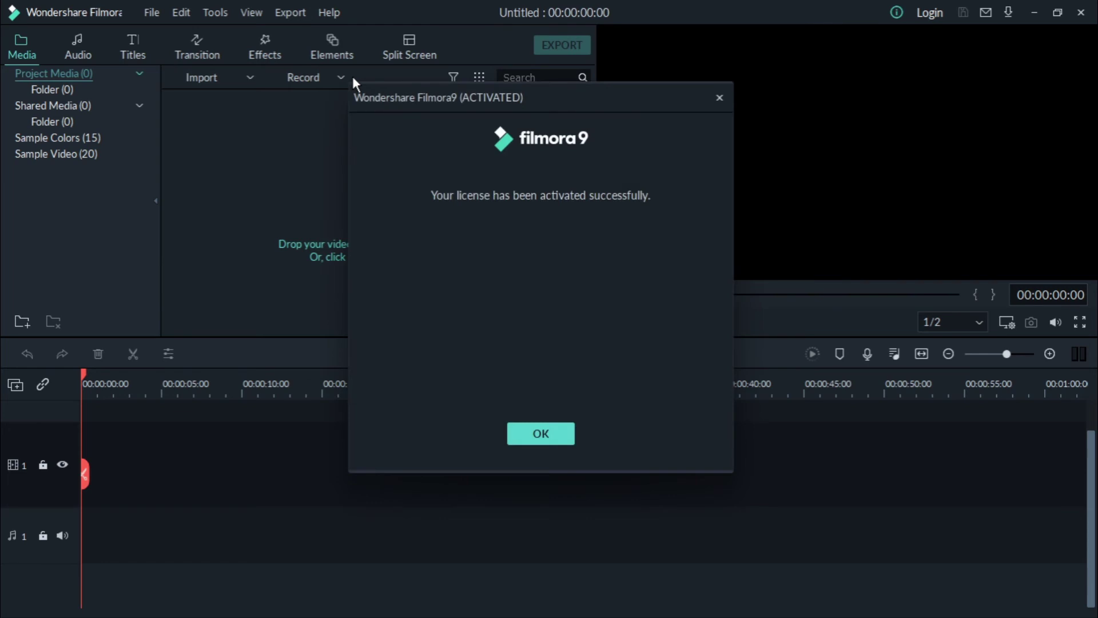
pyautogui.click(540, 435)
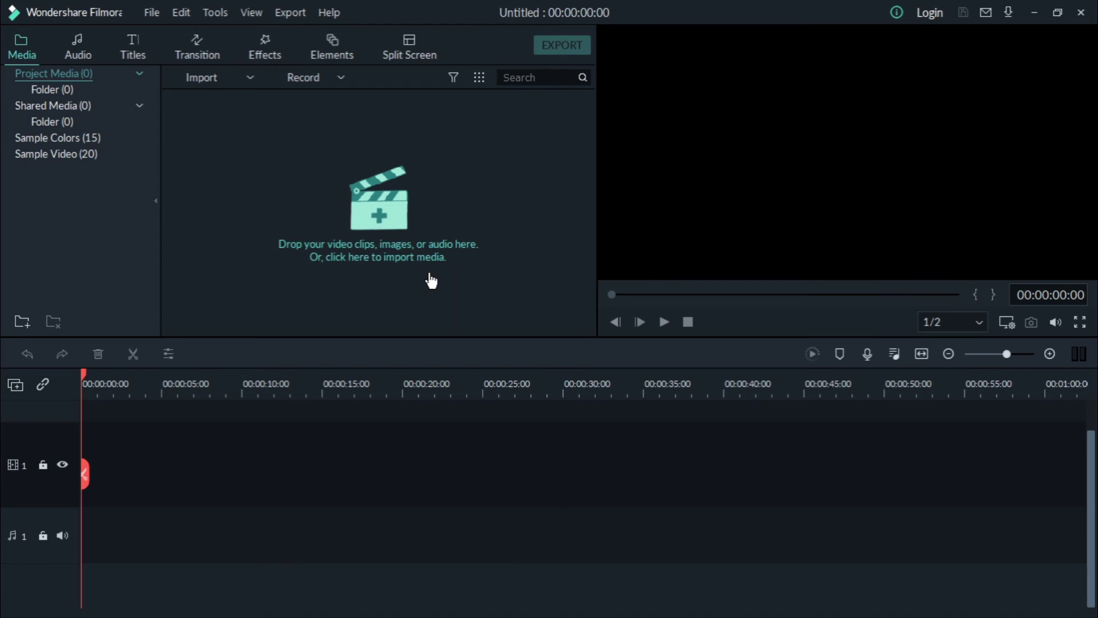
# In File > Preferences, change automatic update checks from Every Week to Never
pyautogui.click(151, 12)
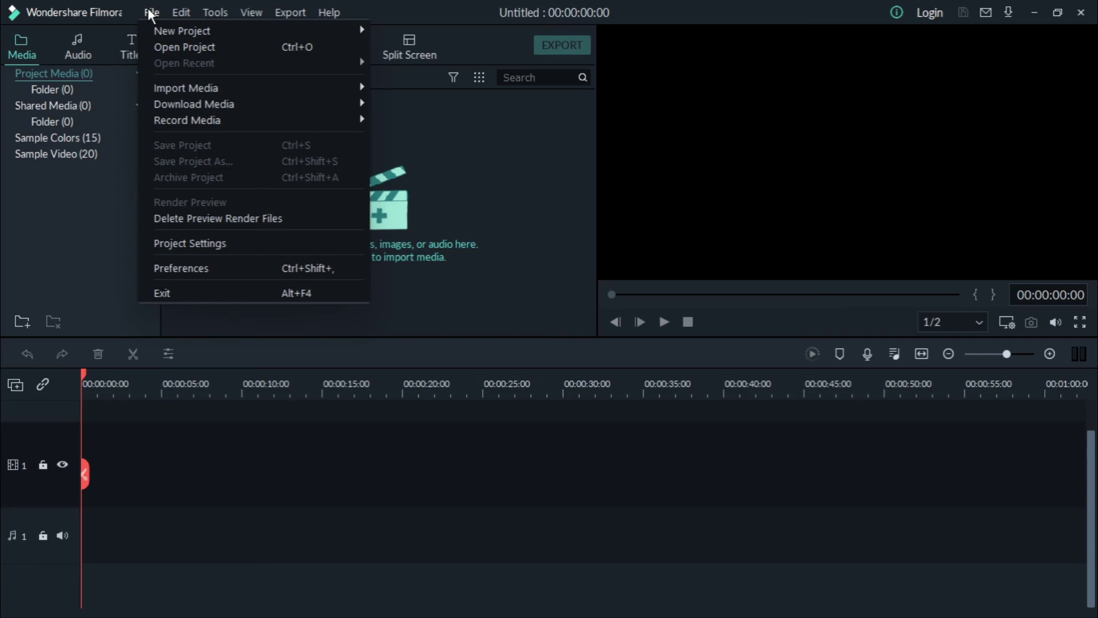
pyautogui.click(184, 268)
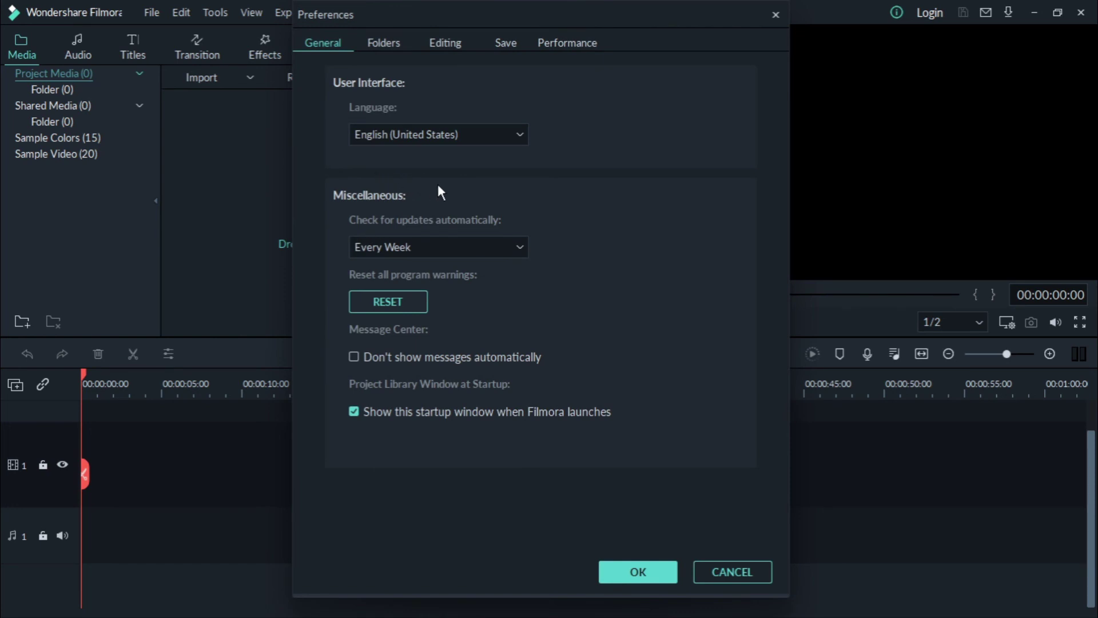
pyautogui.click(428, 253)
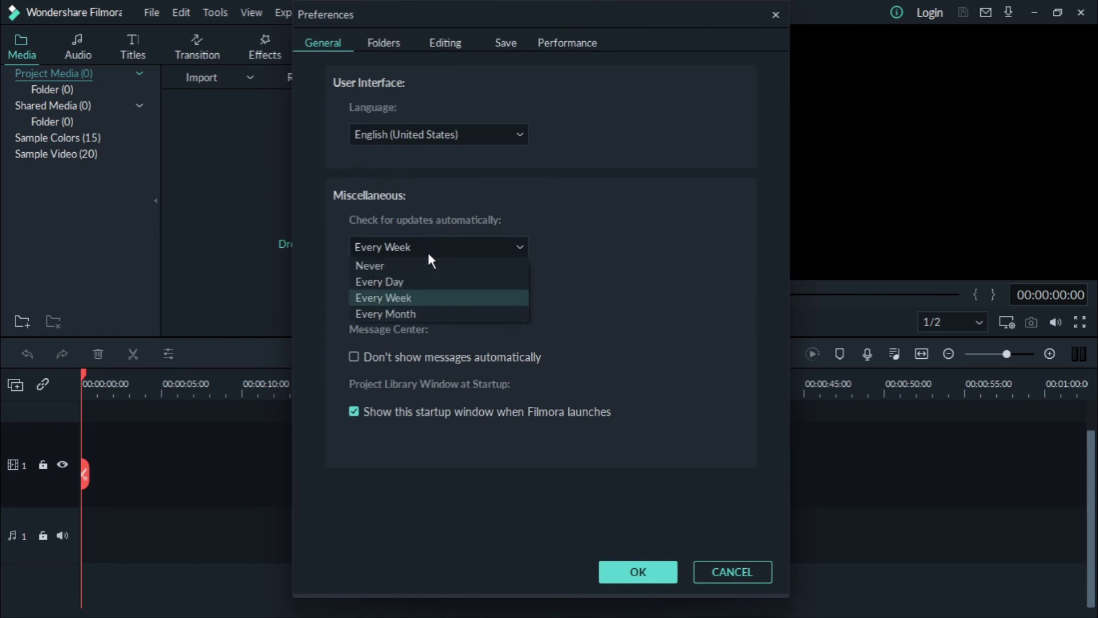
pyautogui.click(433, 266)
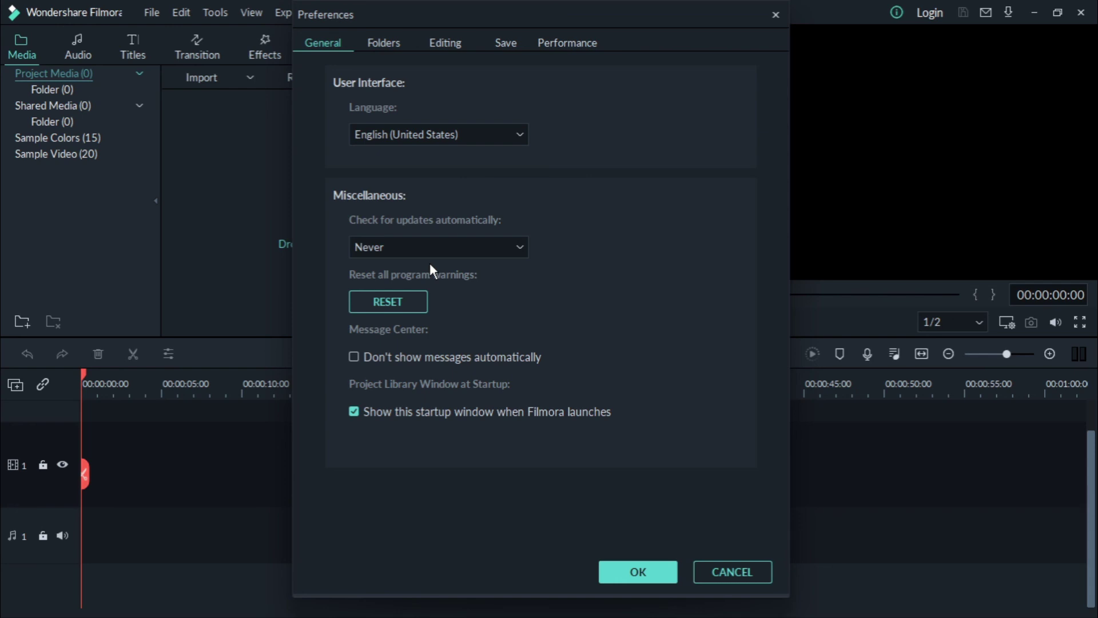
pyautogui.click(641, 570)
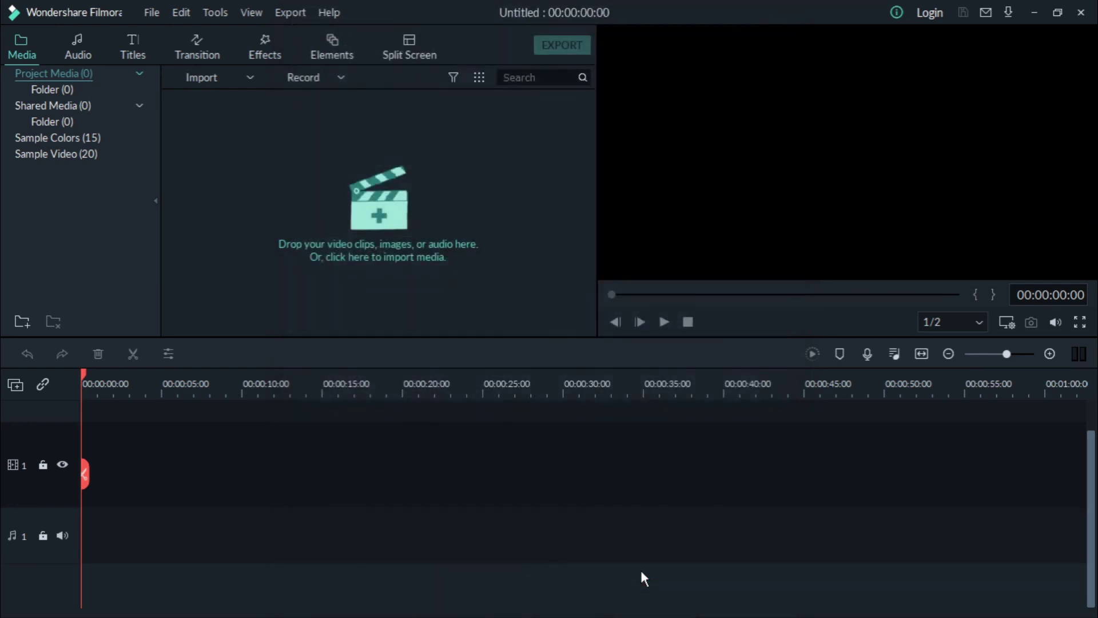